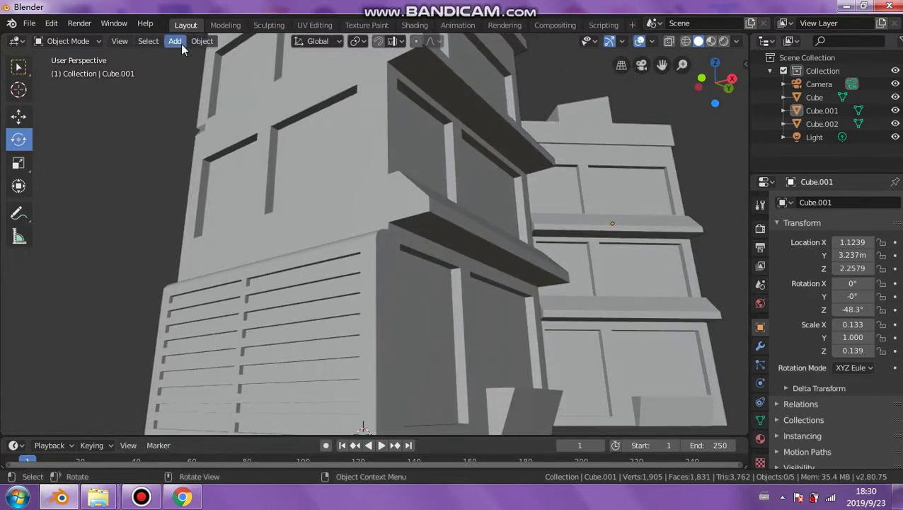
Step: Inspect the mesh edges of the flat-roofed building's rooftop in Edit Mode, and return to Object Mode with the Select tool
click(95, 42)
click(89, 75)
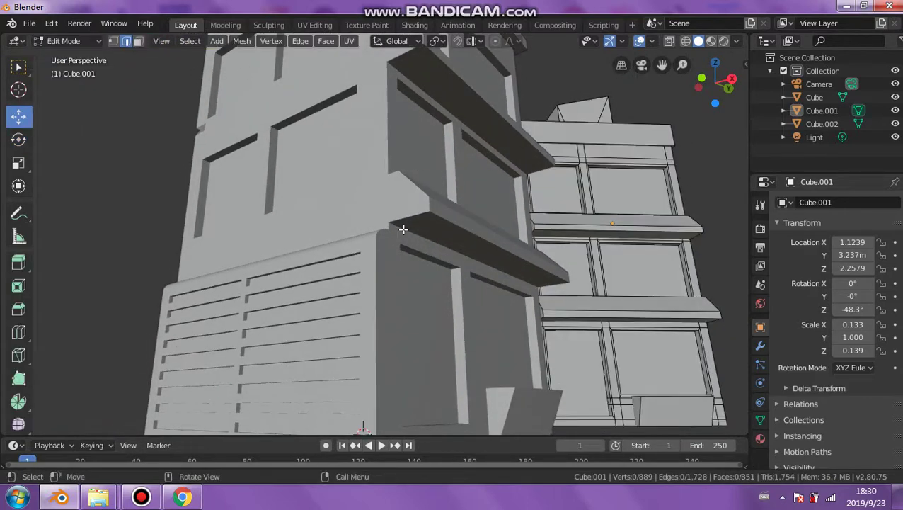
middle_drag(402, 229, 361, 306)
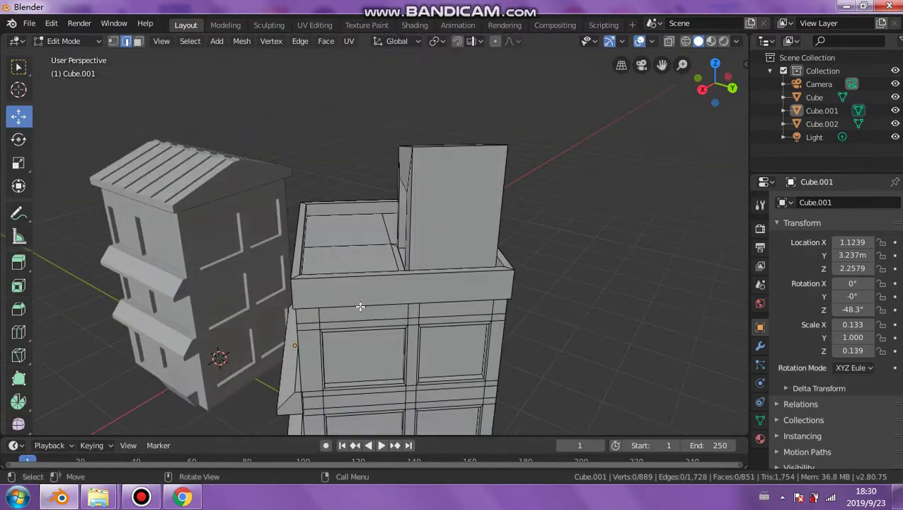
scroll(363, 289, up, 8)
middle_drag(199, 293, 293, 107)
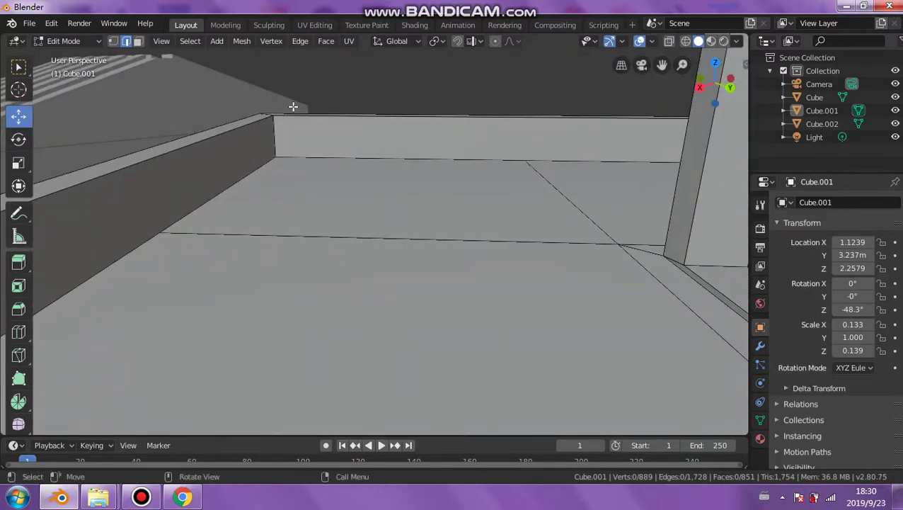
click(79, 41)
click(79, 57)
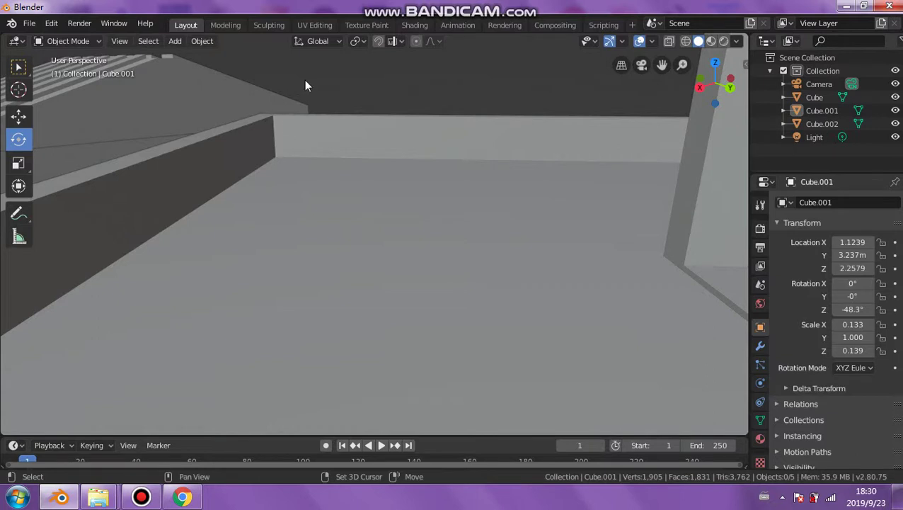
key(w)
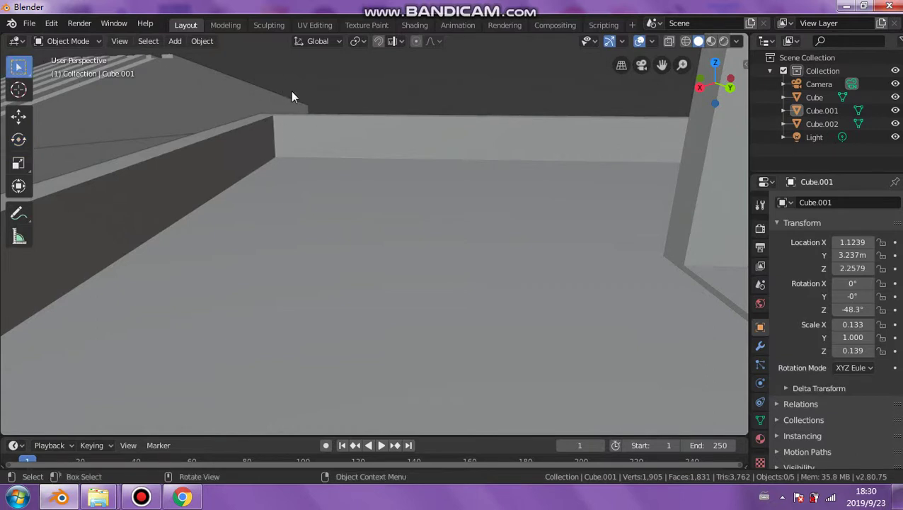
Step: Examine the roofs of both buildings, including the flat roof's parapet corner and the gabled roof's ridges
middle_drag(292, 97, 404, 343)
middle_drag(359, 325, 430, 286)
scroll(431, 248, up, 5)
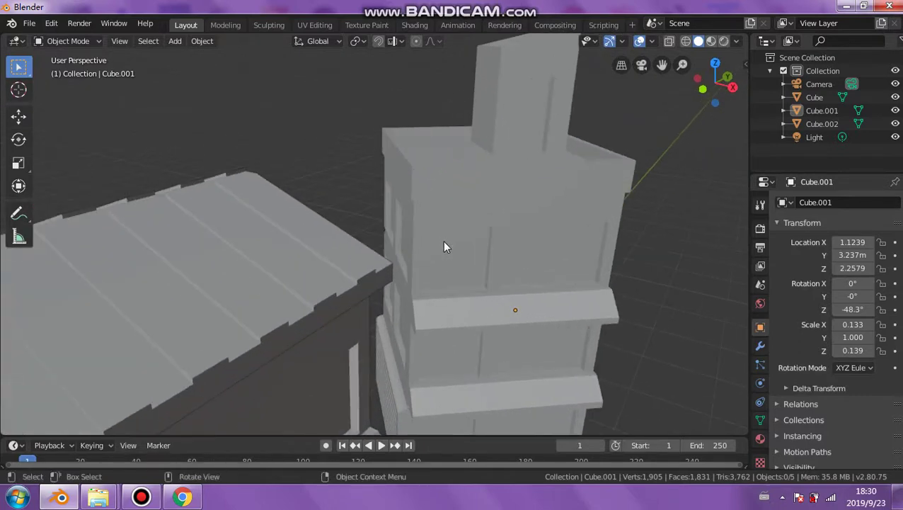
middle_drag(444, 246, 401, 292)
middle_drag(420, 334, 340, 295)
scroll(349, 227, up, 5)
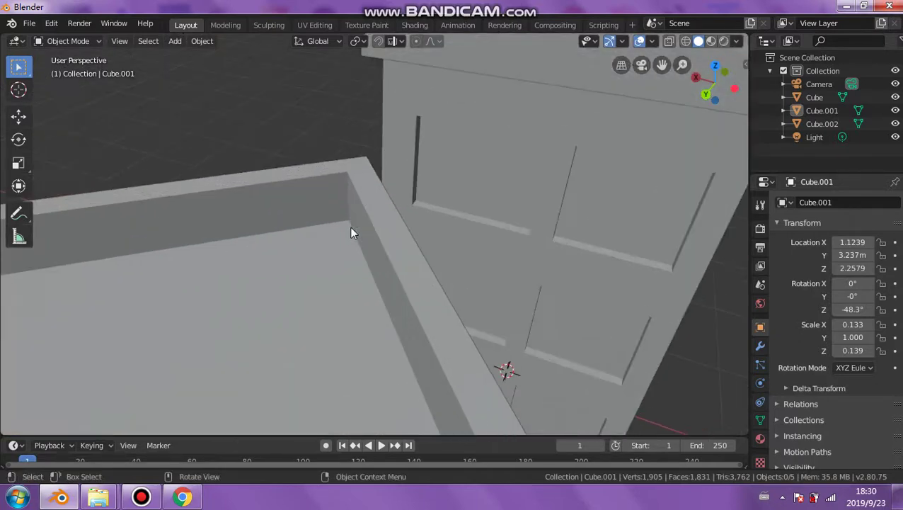
middle_drag(352, 233, 299, 309)
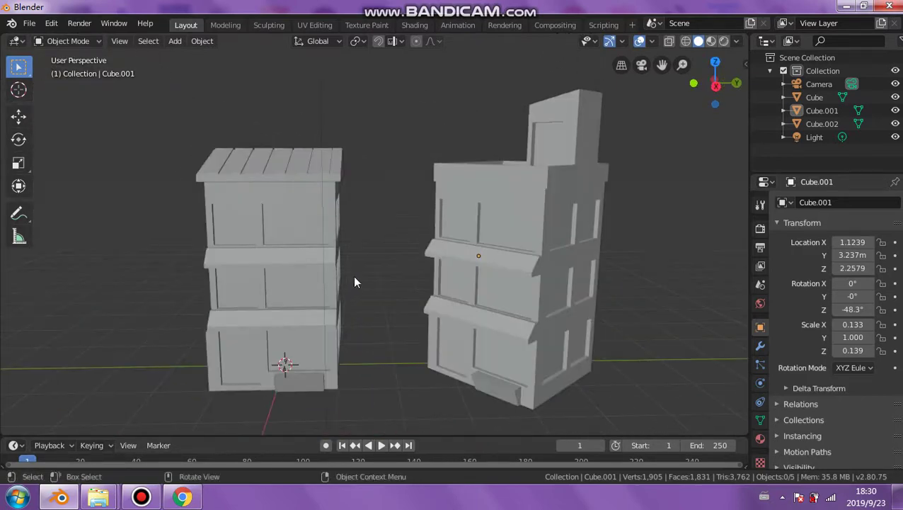
middle_drag(304, 270, 276, 291)
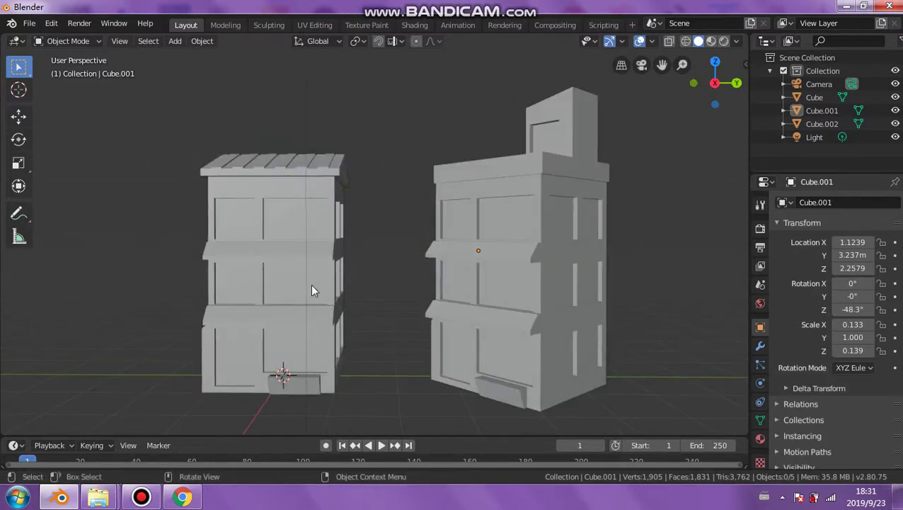
Step: Examine the gable-roofed building's awnings, window recesses, slatted ground-floor side and front step
scroll(277, 344, up, 4)
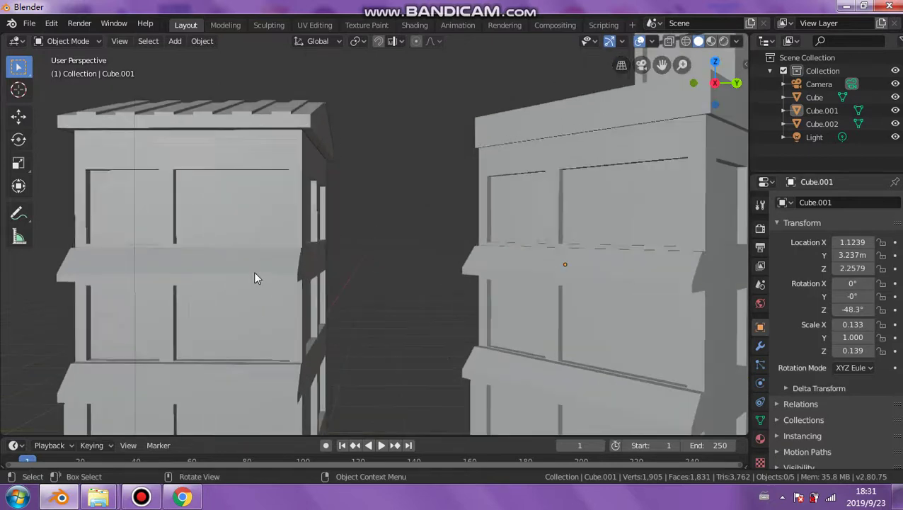
middle_drag(334, 307, 290, 322)
middle_drag(179, 318, 219, 178)
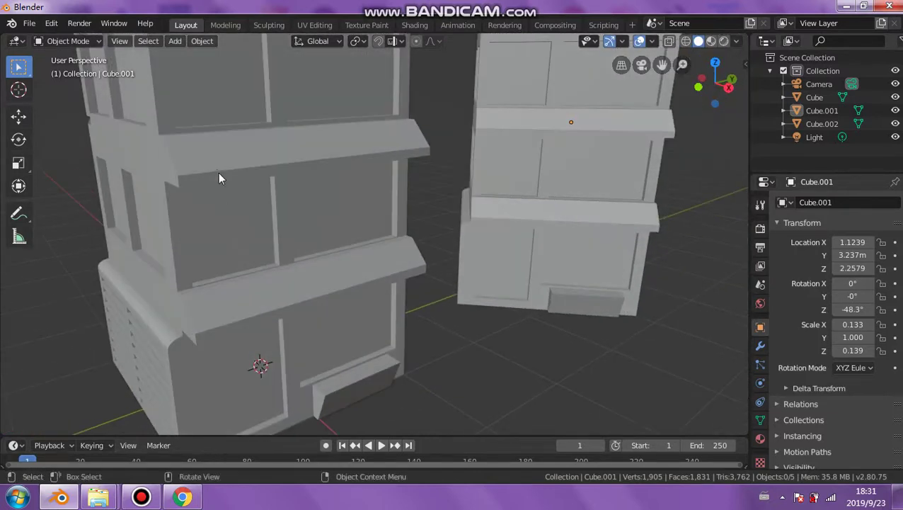
scroll(232, 216, down, 2)
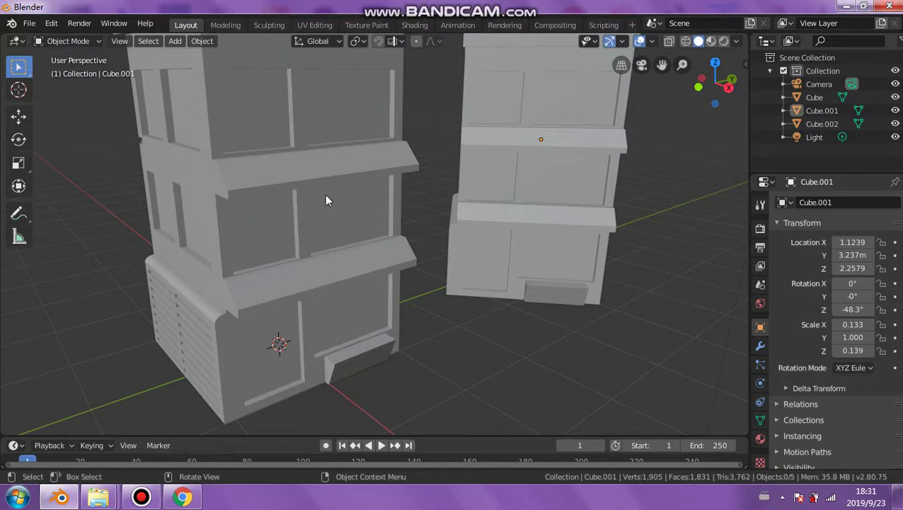
middle_drag(227, 325, 289, 299)
shift+middle_drag(274, 356, 292, 293)
scroll(282, 293, up, 3)
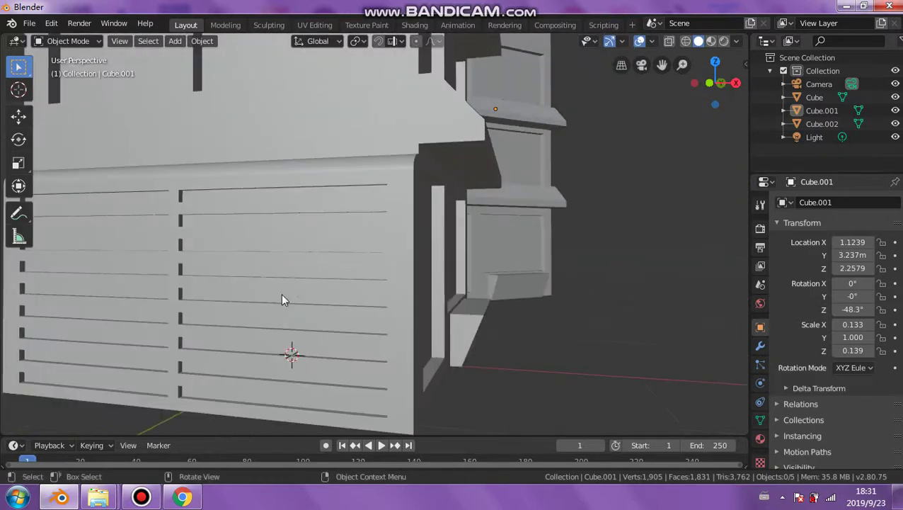
middle_drag(343, 279, 262, 289)
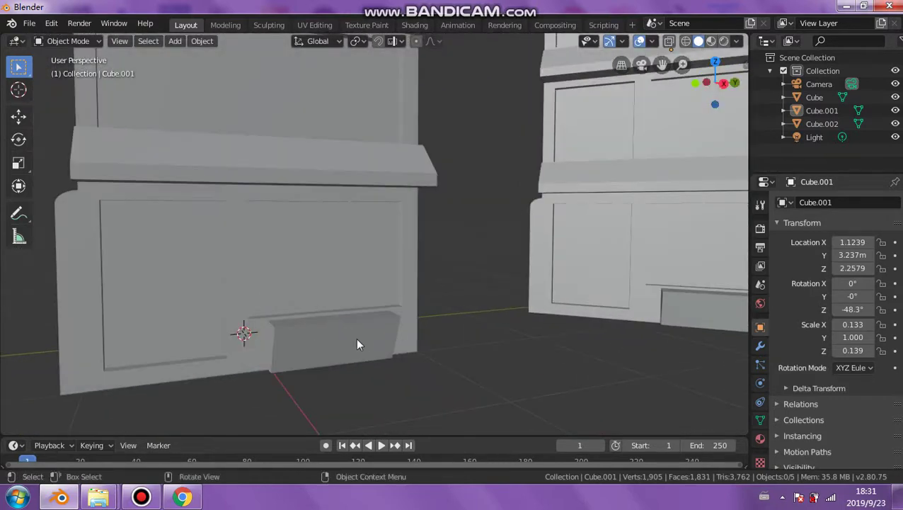
middle_drag(471, 288, 262, 239)
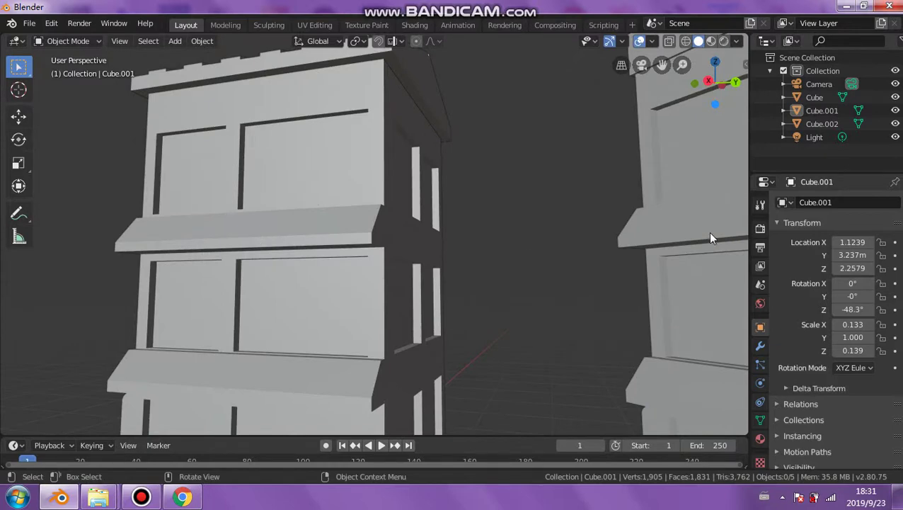
mouse_move(711, 238)
middle_down()
mouse_move(561, 209)
mouse_move(510, 236)
mouse_move(301, 184)
middle_up()
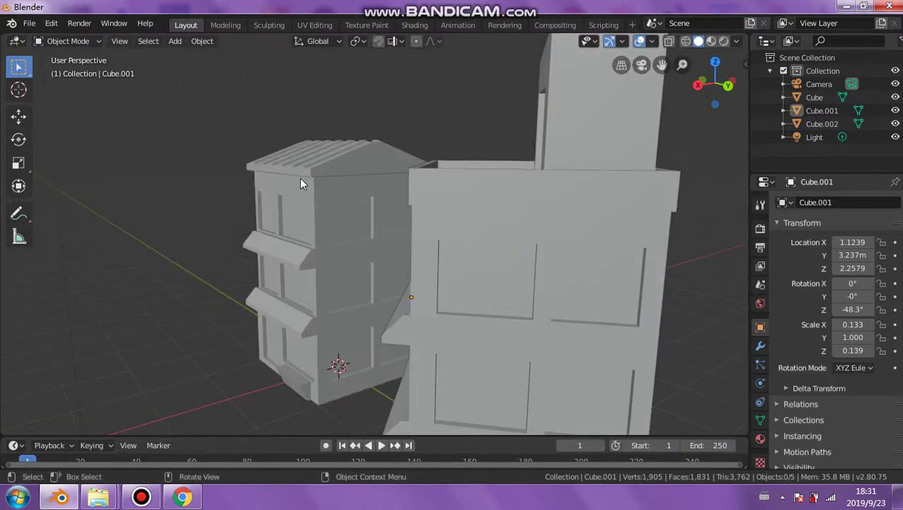
Step: Examine the flat-roofed building's rooftop block, its recessed doorway and the surrounding parapet
middle_drag(458, 213, 524, 221)
click(552, 214)
click(634, 230)
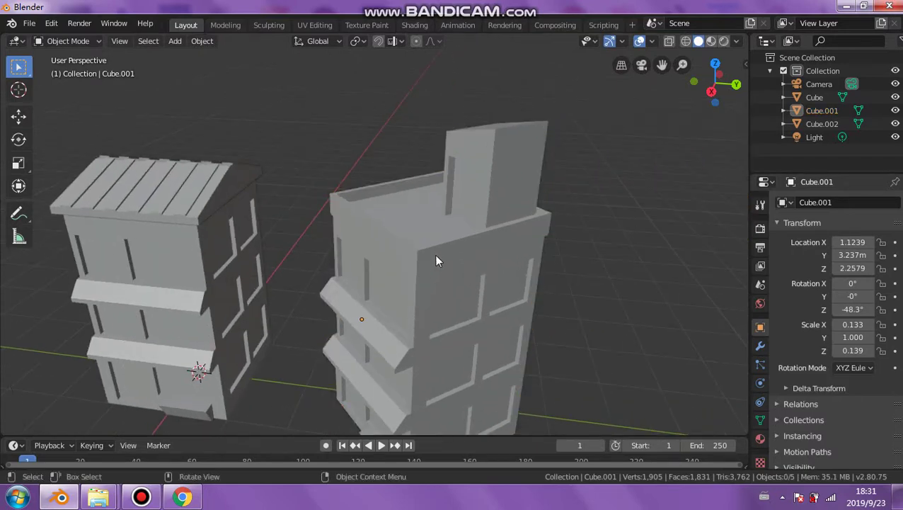
middle_drag(436, 259, 382, 299)
scroll(539, 145, up, 5)
scroll(470, 305, down, 2)
scroll(474, 303, up, 3)
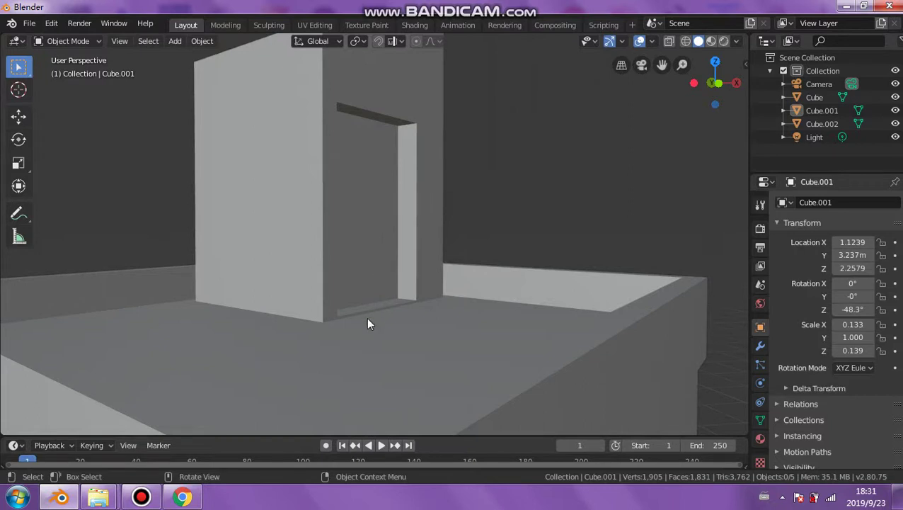
scroll(424, 323, down, 2)
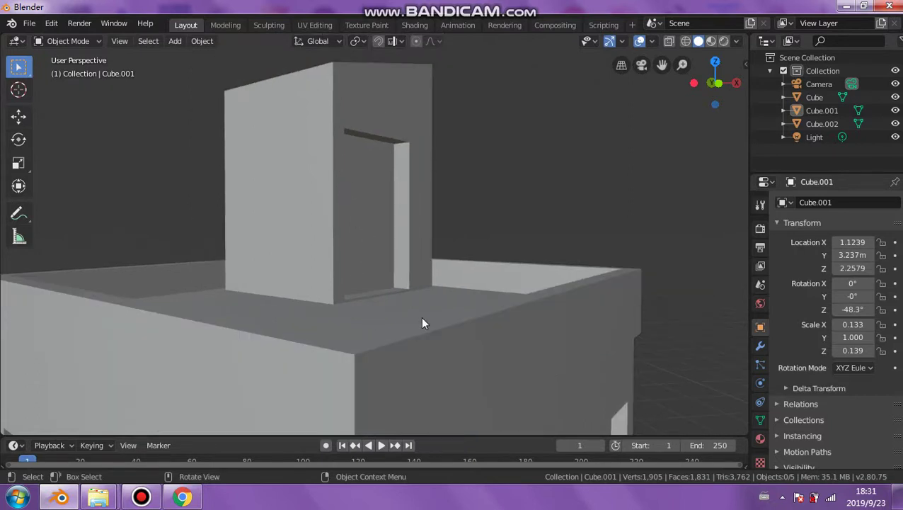
middle_drag(339, 122, 561, 214)
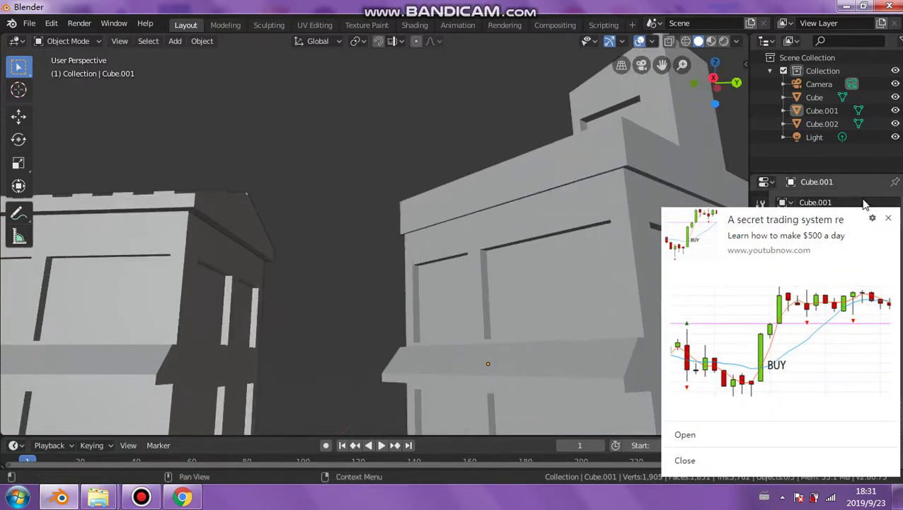
Step: Close the advertisement pop-ups covering the object properties
click(889, 218)
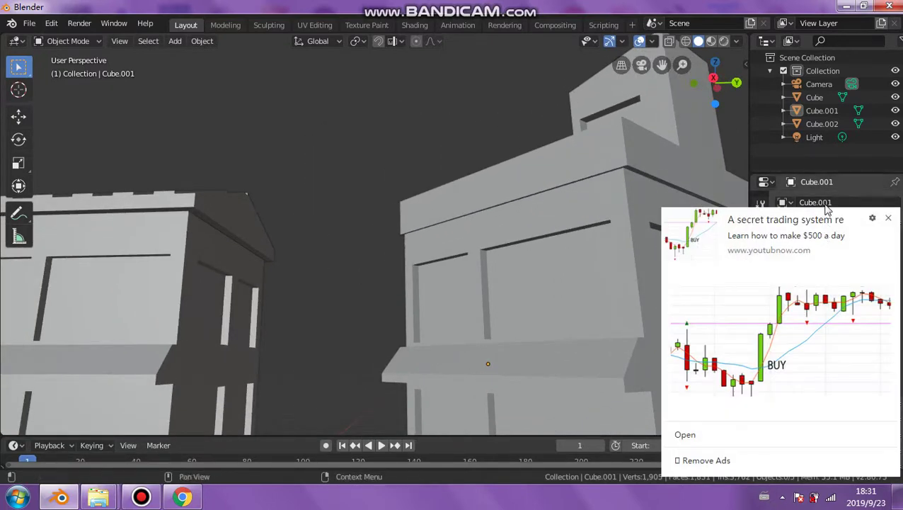
click(890, 219)
click(889, 219)
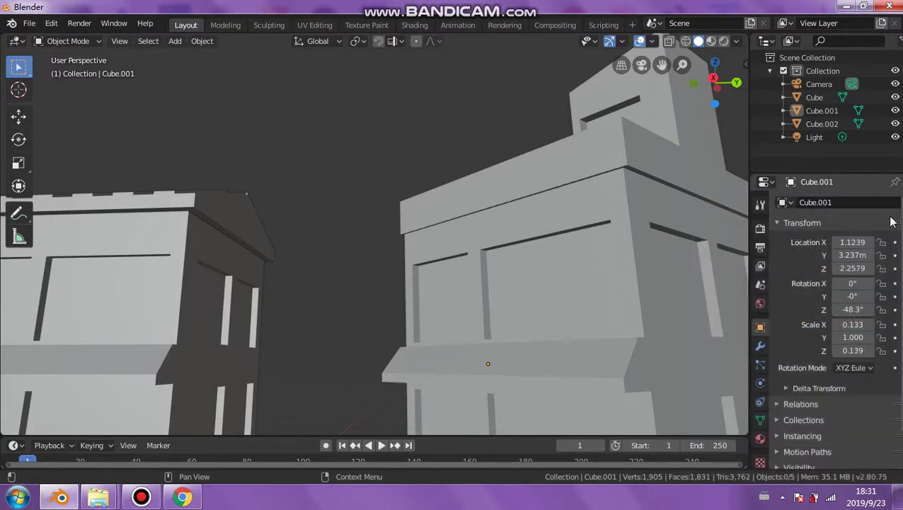
scroll(373, 368, down, 3)
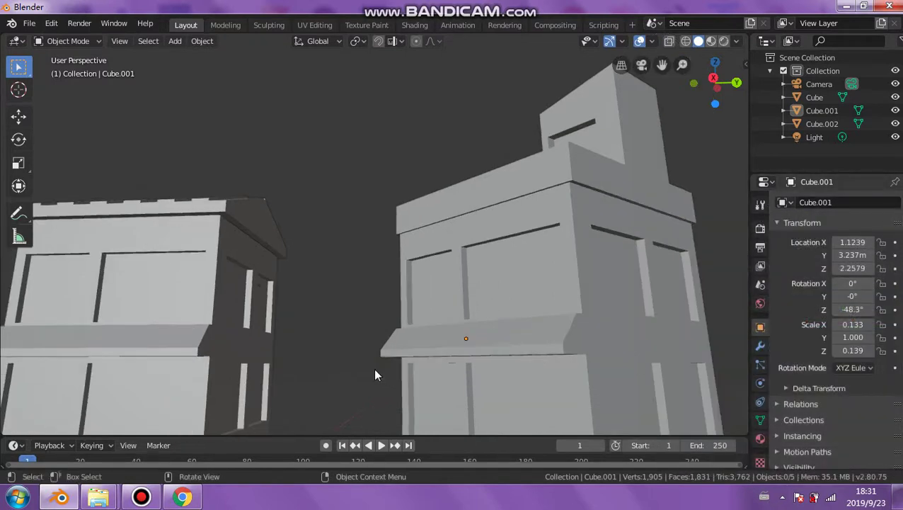
middle_drag(350, 380, 358, 330)
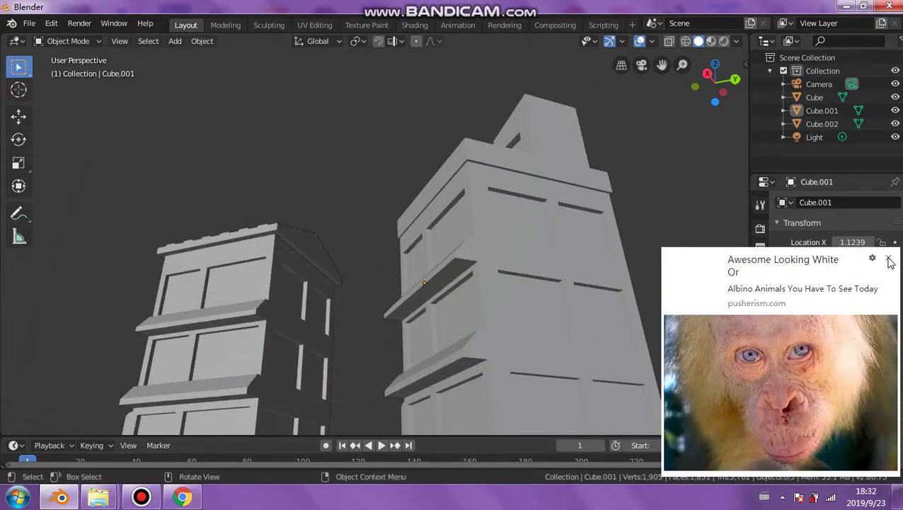
click(888, 257)
Step: Undo the recent changes to the flat-roofed building back to before its Z rotation
mouse_move(454, 327)
middle_down()
mouse_move(569, 356)
mouse_move(559, 368)
mouse_move(485, 358)
mouse_move(509, 304)
mouse_move(437, 328)
mouse_move(369, 329)
mouse_move(361, 347)
mouse_move(453, 320)
middle_up()
click(465, 310)
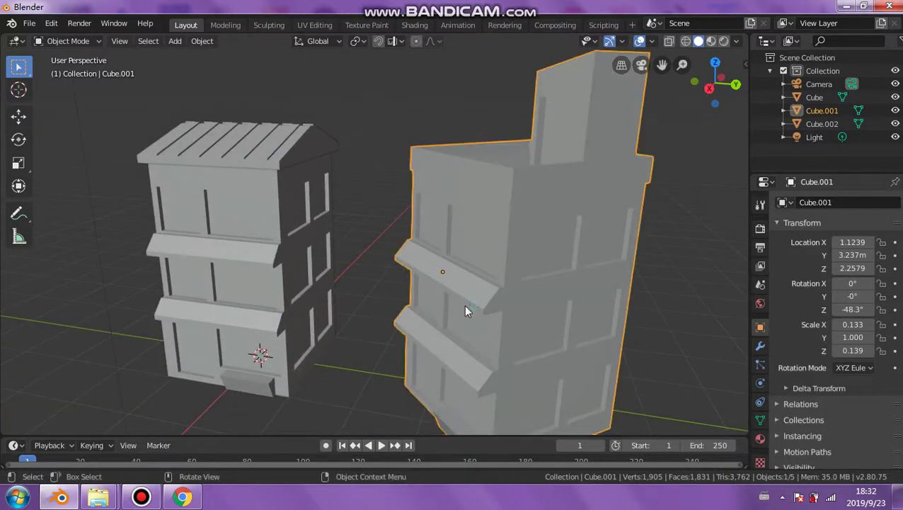
key(ctrl+z)
key(ctrl+z)
key(ctrl+z)
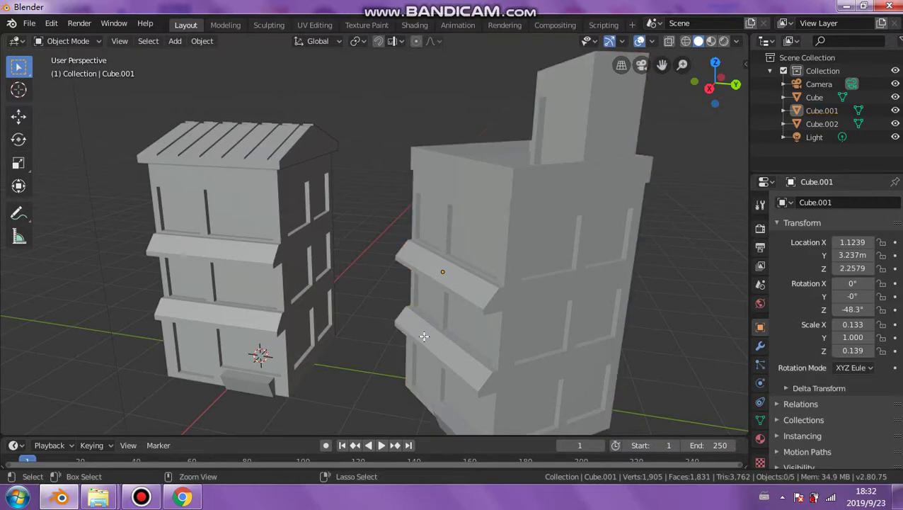
key(ctrl+z)
key(ctrl+z)
key(ctrl+z)
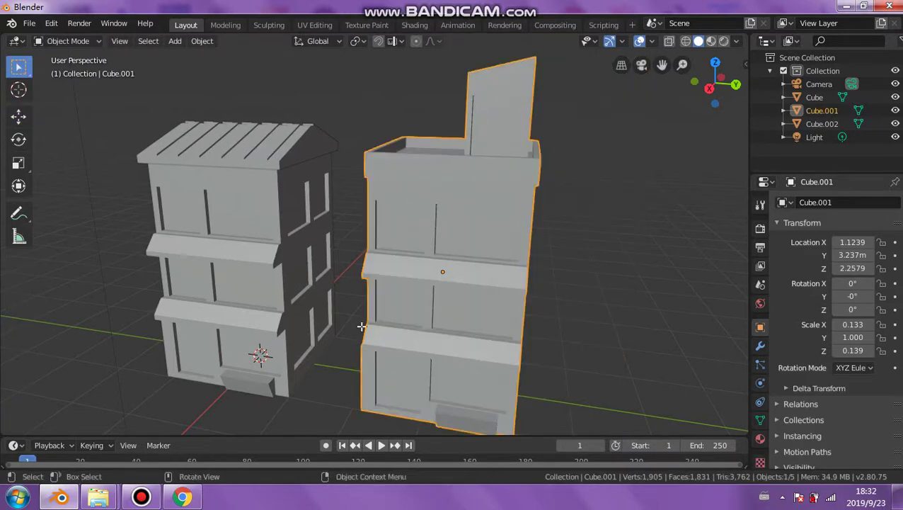
Step: Examine the two buildings side by side from the front, above and the side to check their alignment
mouse_move(361, 327)
middle_down()
mouse_move(423, 317)
mouse_move(411, 310)
mouse_move(362, 331)
middle_up()
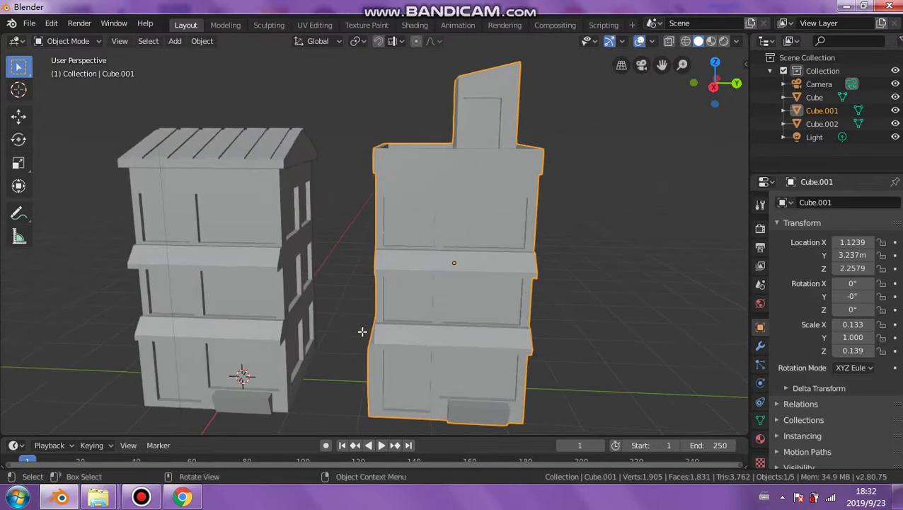
scroll(286, 343, down, 2)
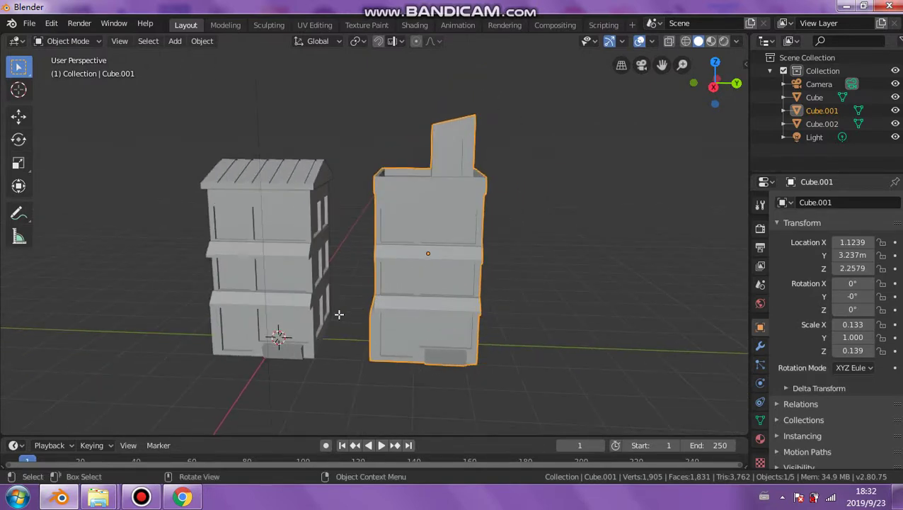
scroll(339, 305, up, 2)
scroll(340, 302, down, 2)
middle_drag(374, 294, 395, 312)
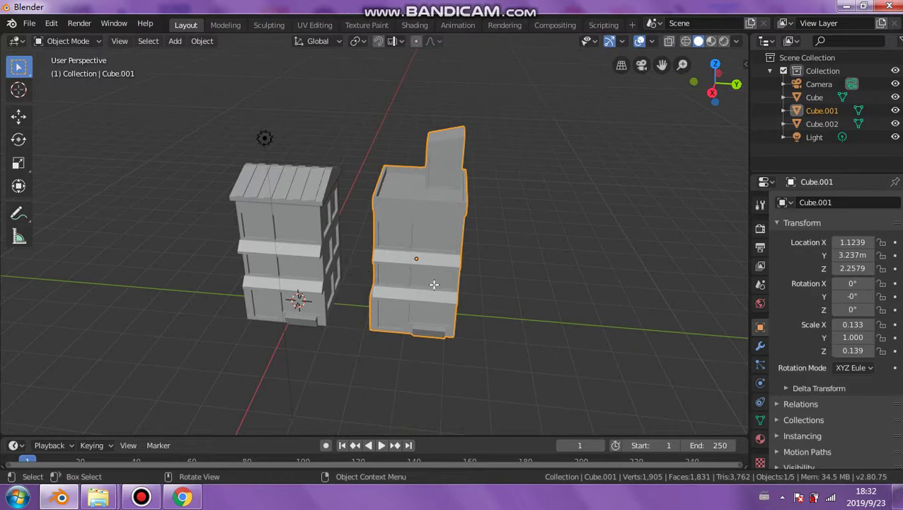
mouse_move(481, 267)
middle_down()
mouse_move(490, 376)
mouse_move(478, 273)
middle_up()
middle_drag(355, 305, 402, 271)
scroll(303, 269, up, 3)
middle_drag(323, 300, 383, 290)
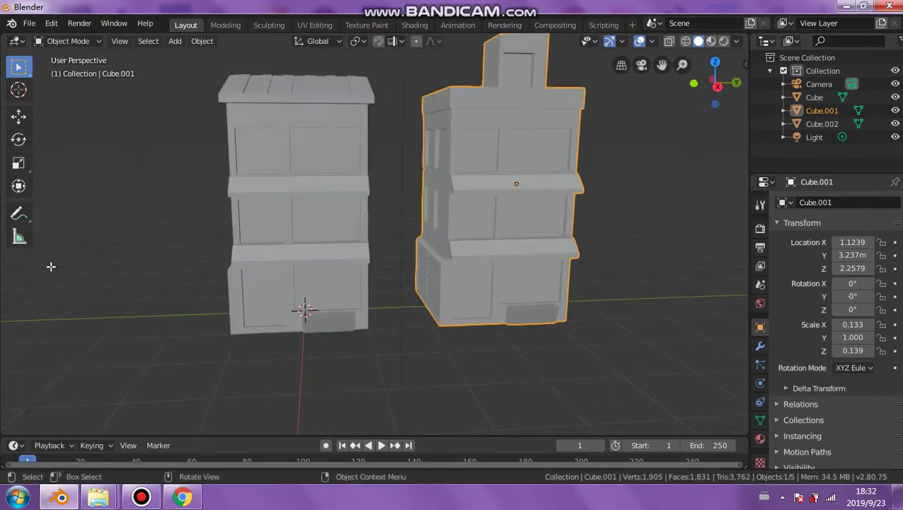
Step: Add a 2 m cube mesh at the world origin and activate the Move tool for it
click(98, 41)
click(97, 41)
click(98, 41)
click(174, 42)
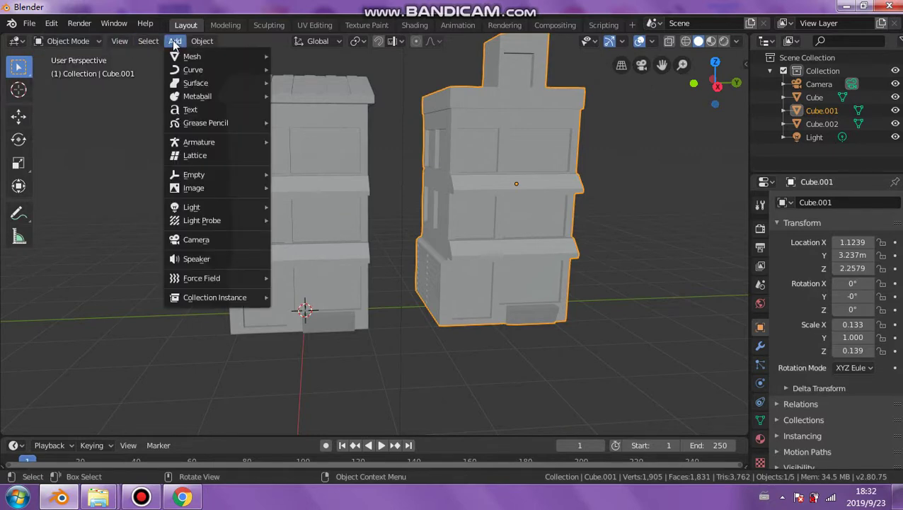
click(175, 41)
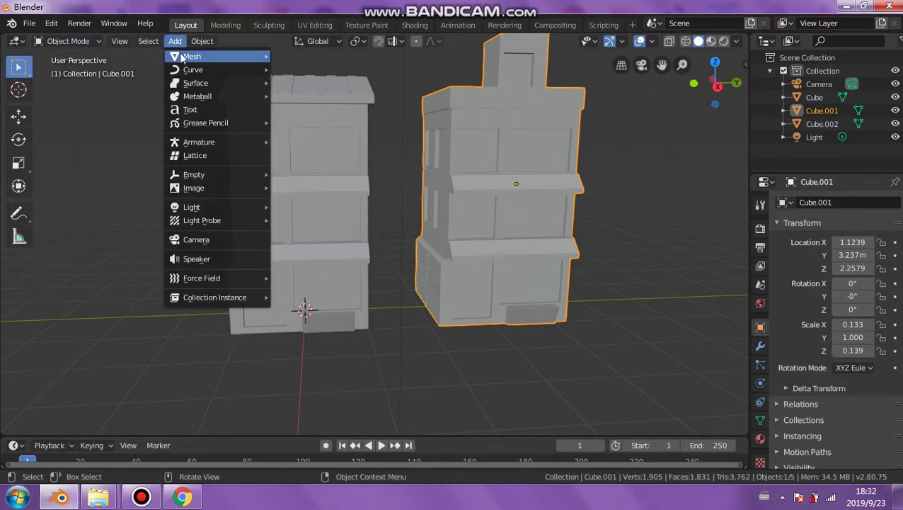
mouse_move(191, 56)
click(318, 69)
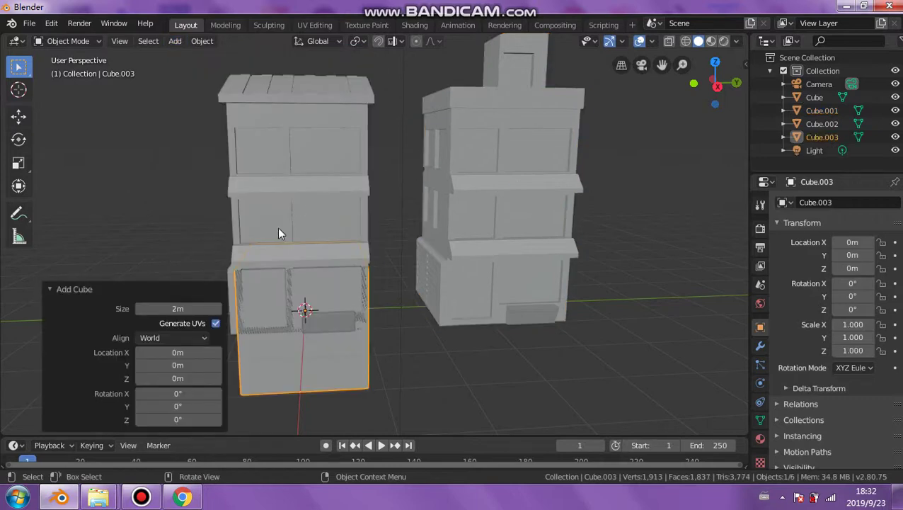
click(19, 115)
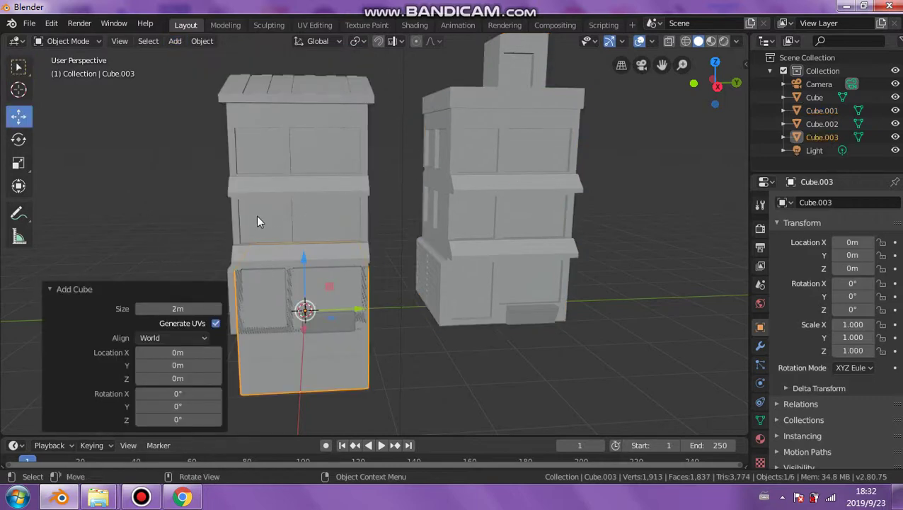
Step: Raise the new cube to about Z 0.998 m and move it clear of the buildings to about Y -3.093 m
drag(302, 259, 93, 211)
drag(356, 257, 165, 252)
middle_drag(293, 306, 393, 272)
mouse_move(308, 282)
middle_down()
mouse_move(322, 280)
mouse_move(303, 278)
middle_up()
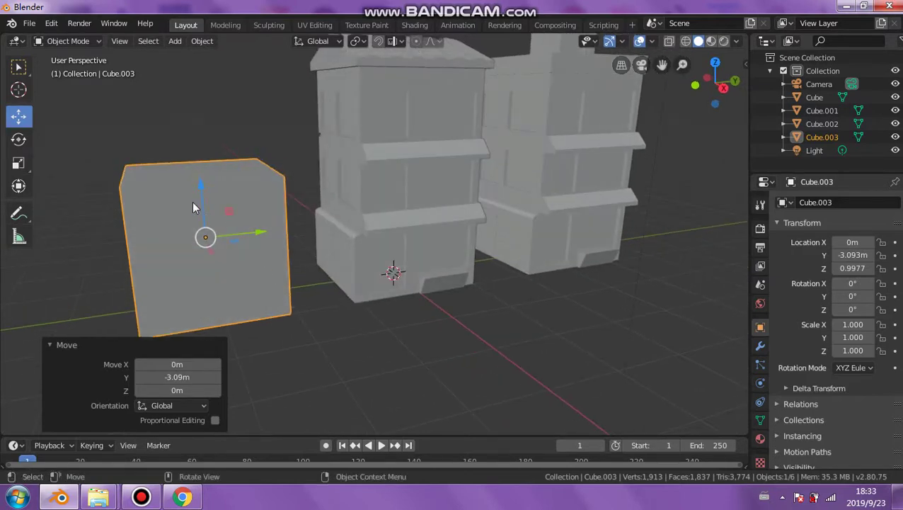
middle_drag(199, 206, 146, 185)
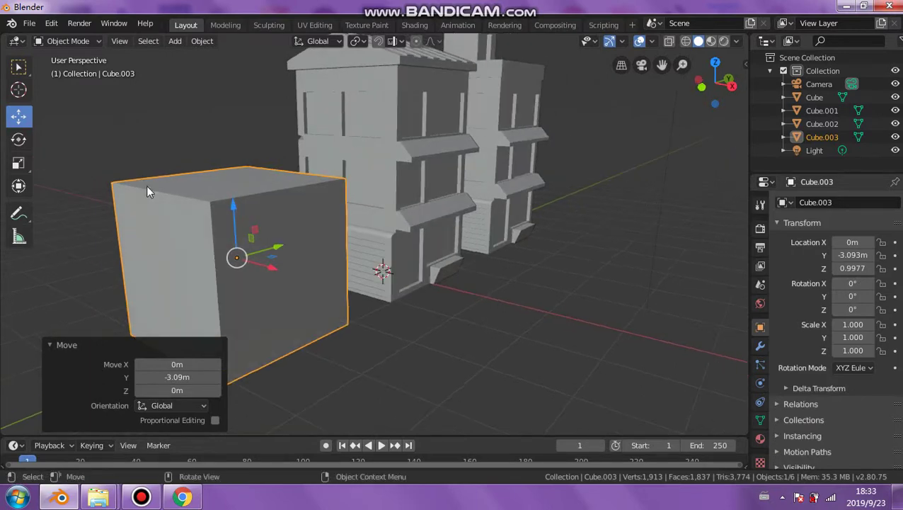
Step: Scale the cube's height to about 0.983 on Z, keep X and Y at 1.000, and deselect it
click(19, 163)
drag(239, 207, 239, 234)
middle_drag(307, 267, 249, 254)
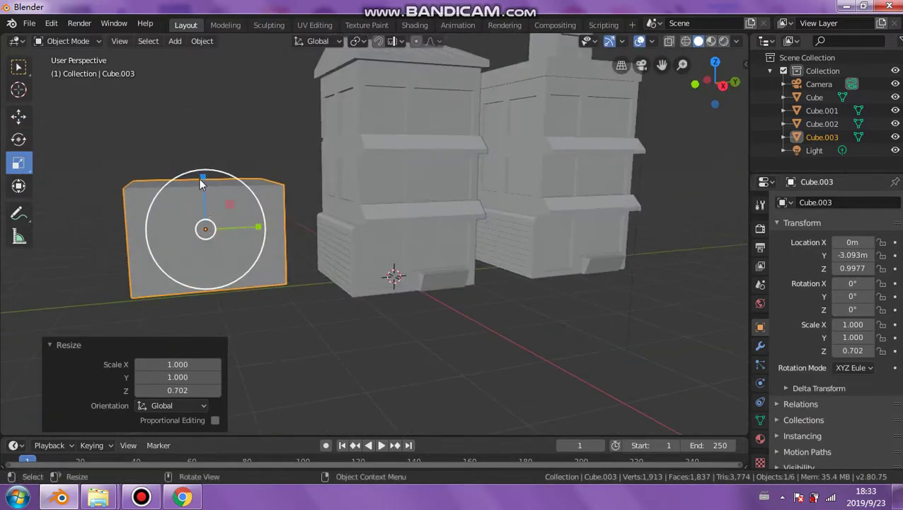
drag(200, 178, 202, 149)
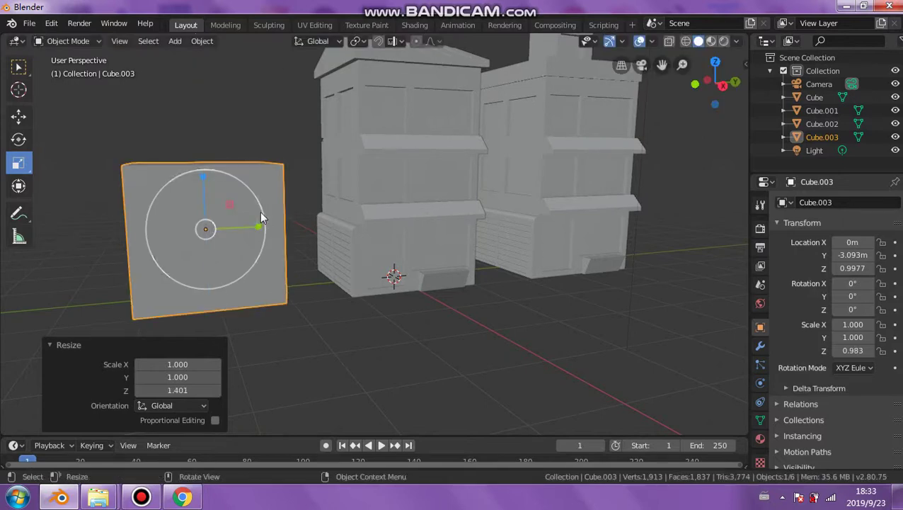
middle_drag(260, 211, 300, 248)
click(184, 89)
middle_drag(184, 88, 274, 209)
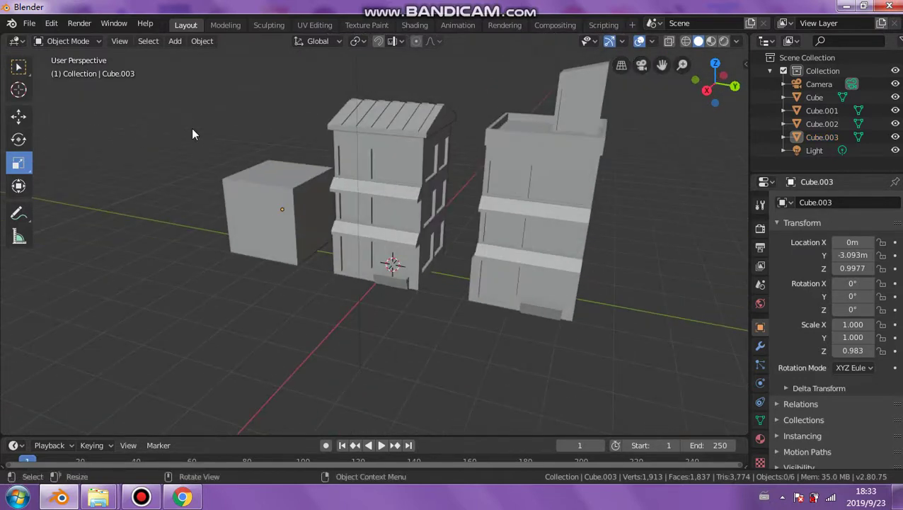
middle_drag(249, 140, 289, 177)
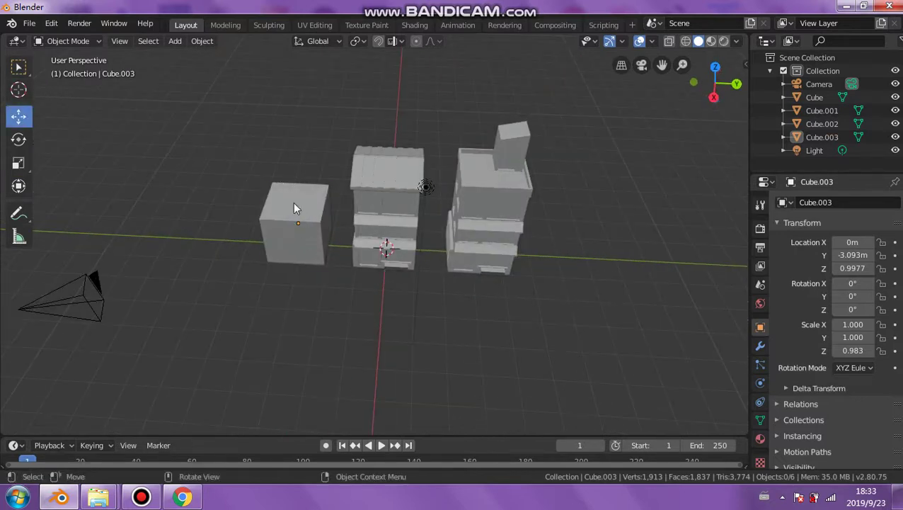
Step: Move the cube in front of the gable-roofed building, to about X 3.377 m and Y 0.023 m
click(296, 211)
drag(307, 232, 271, 321)
drag(333, 285, 446, 302)
mouse_move(445, 302)
middle_down()
mouse_move(283, 260)
mouse_move(402, 291)
mouse_move(426, 283)
mouse_move(440, 306)
middle_up()
key(g)
key(x)
click(319, 280)
key(g)
key(y)
click(328, 275)
key(g)
key(y)
click(423, 274)
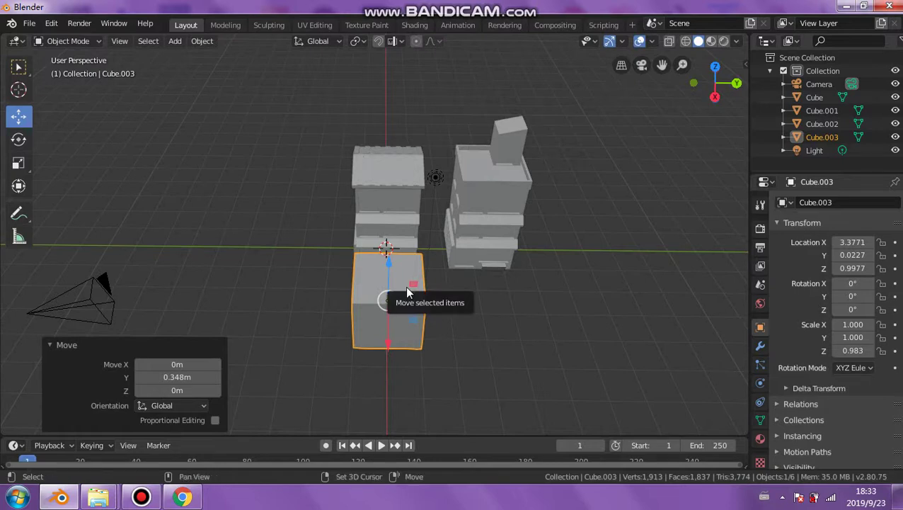
Step: Duplicate the cube about 3.03 m along Y so the copy stands in front of the flat-roofed building
key(shift+d)
key(y)
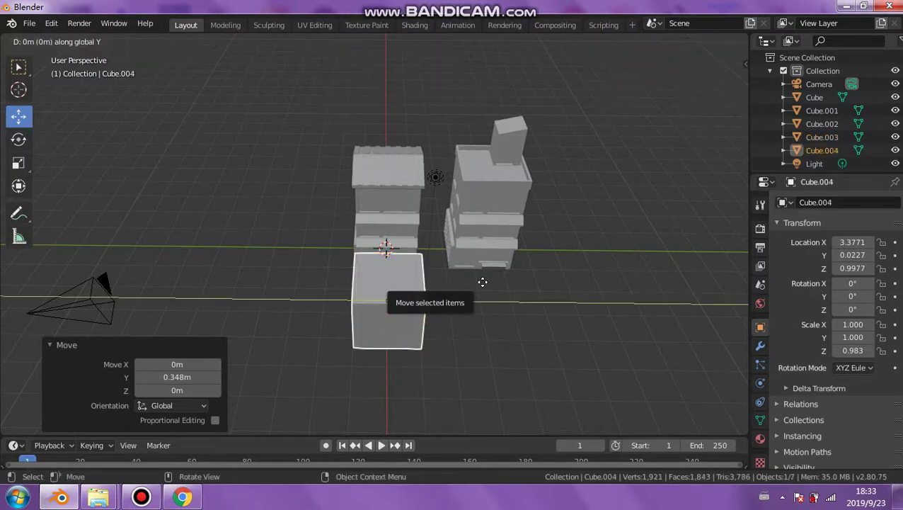
click(509, 279)
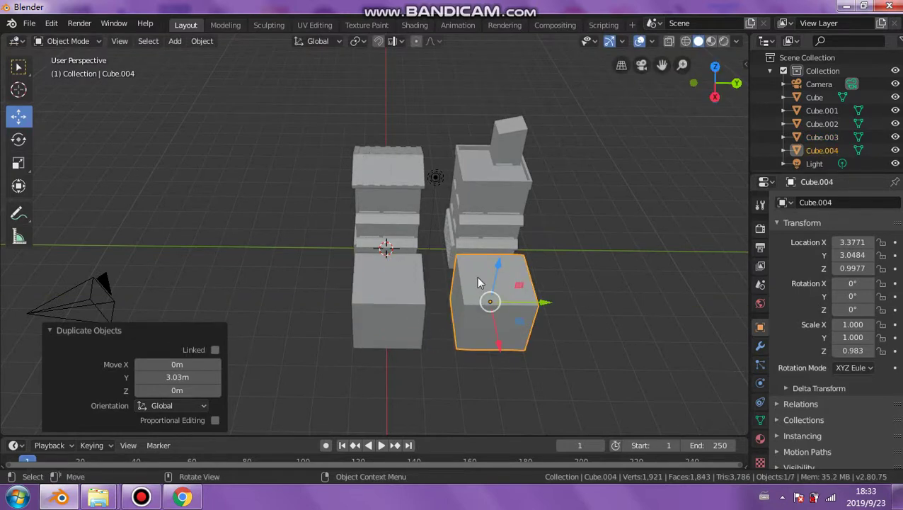
Step: Scale the duplicate into a tower, about 1.186 on X and Y and 4.476 on Z, and raise it to about Z 3.87 m
click(18, 163)
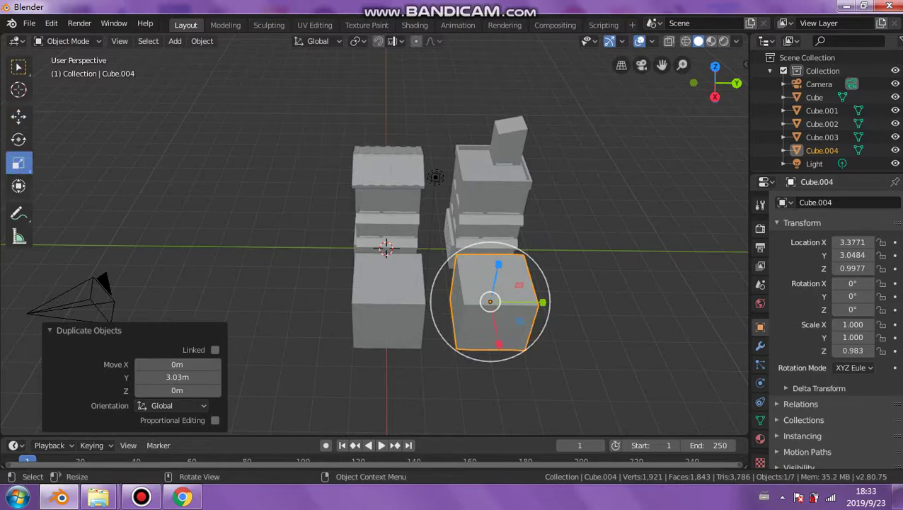
drag(498, 264, 543, 203)
middle_drag(542, 203, 321, 195)
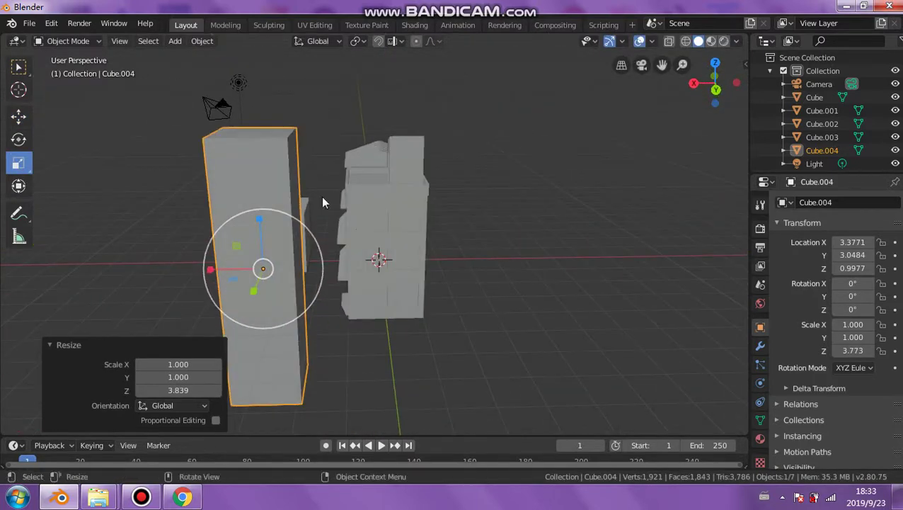
drag(260, 221, 278, 127)
click(19, 117)
middle_drag(282, 149, 485, 156)
scroll(484, 157, down, 4)
mouse_move(385, 172)
shift+middle_down()
mouse_move(321, 202)
mouse_move(443, 216)
mouse_move(368, 177)
shift+middle_up()
Step: Offset the tower's top face about 0.338 m with Shrink/Fatten in Edit Mode and return to Object Mode
click(68, 40)
click(49, 72)
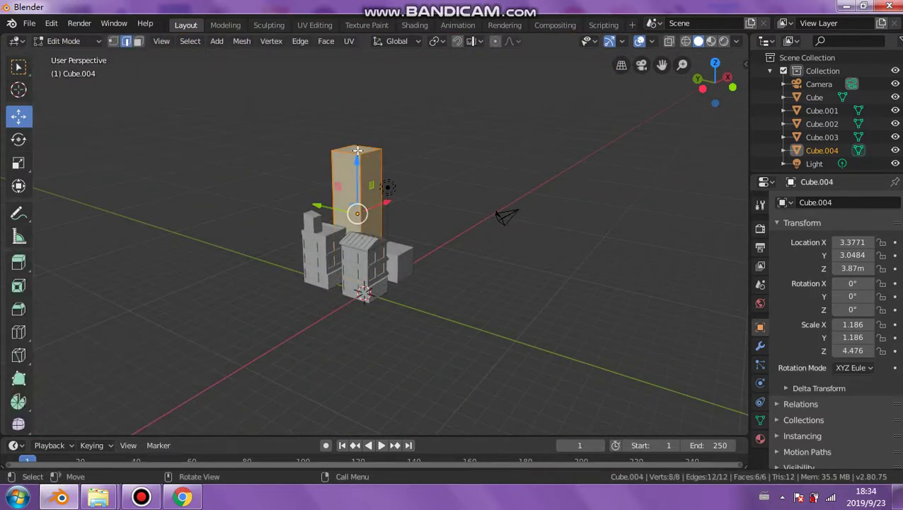
click(357, 150)
click(350, 138)
click(351, 149)
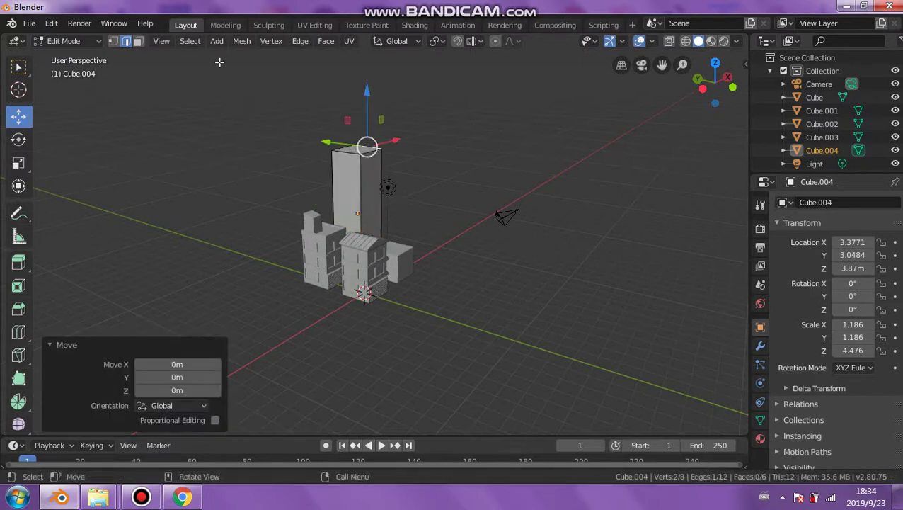
click(138, 40)
click(356, 149)
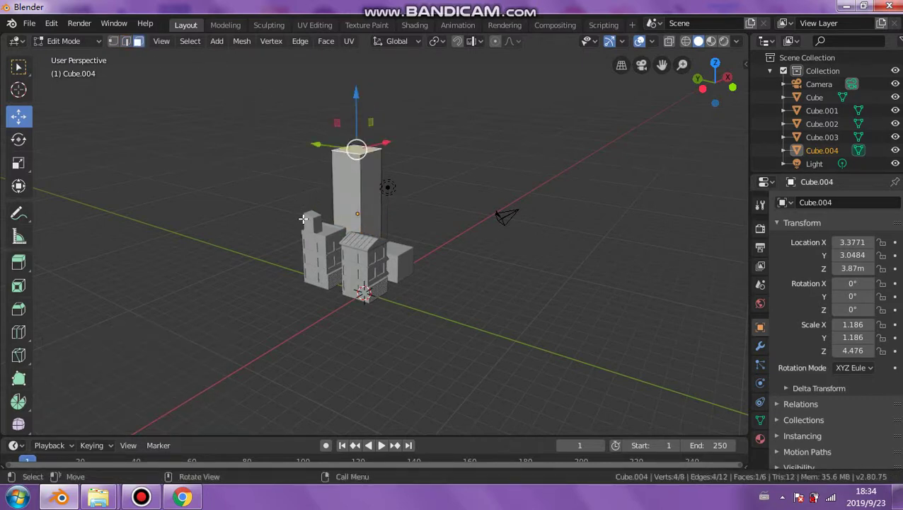
scroll(355, 149, up, 3)
scroll(24, 383, down, 3)
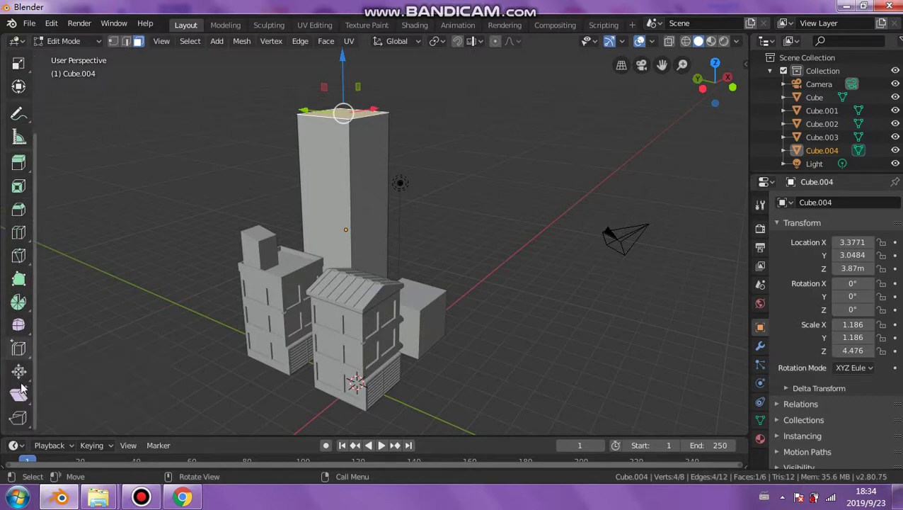
click(18, 391)
scroll(18, 391, down, 1)
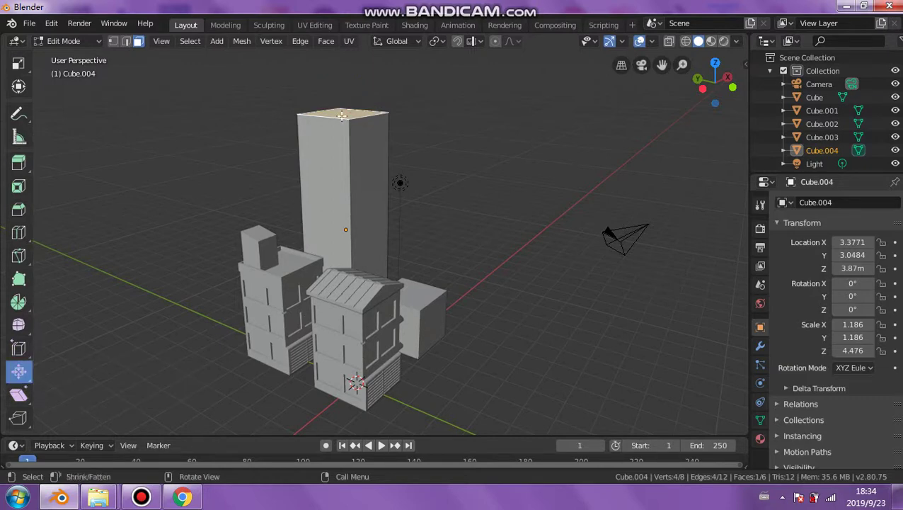
mouse_move(342, 115)
mouse_down()
mouse_move(347, 125)
mouse_move(347, 95)
mouse_move(348, 109)
mouse_up()
middle_drag(510, 254, 348, 268)
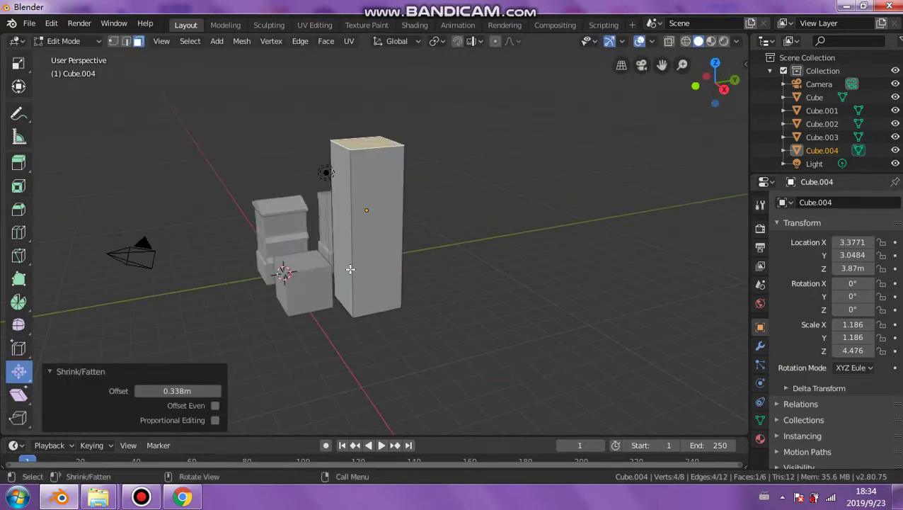
click(67, 41)
click(74, 52)
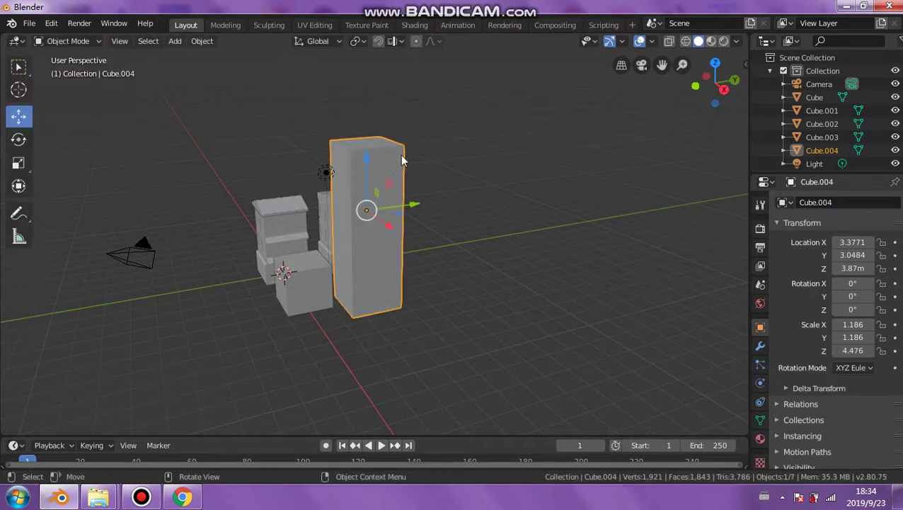
Step: Raise the tower about 0.634 m along Z so its base sits on the ground line, checking from the front and sides
click(692, 85)
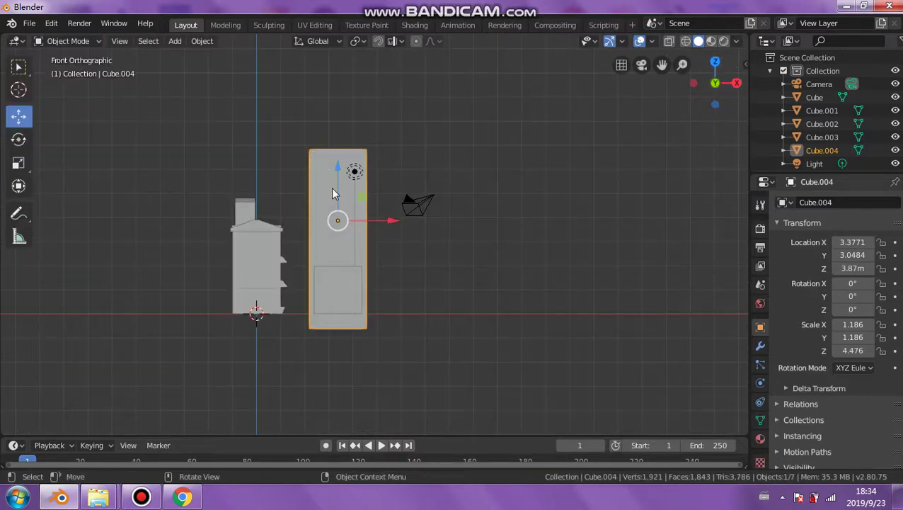
drag(333, 172, 333, 156)
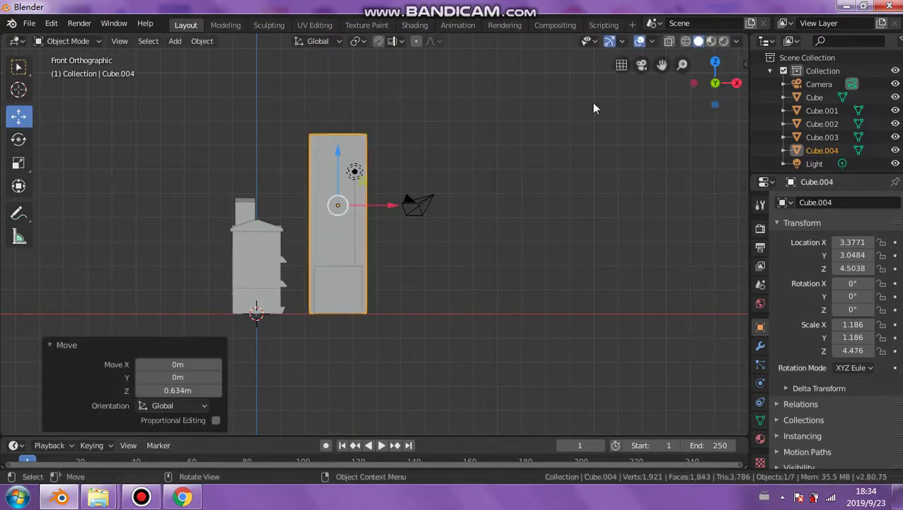
click(694, 83)
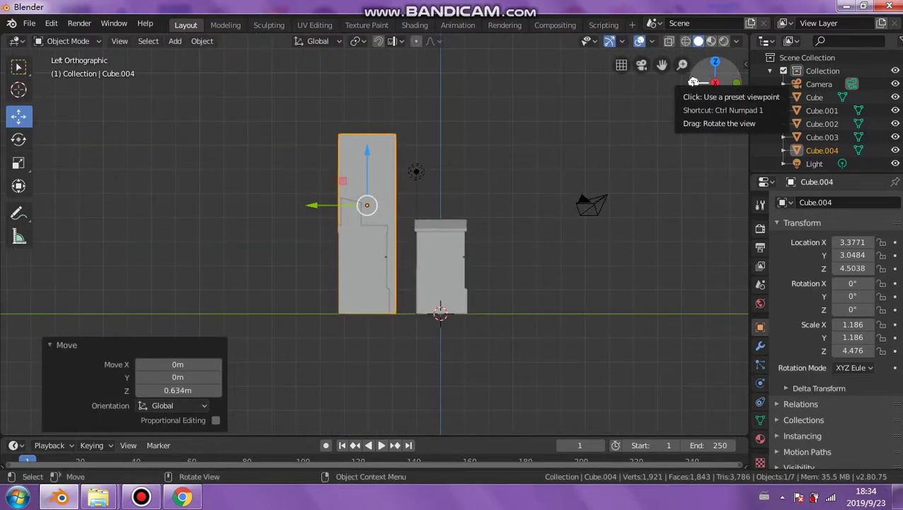
click(693, 82)
click(693, 82)
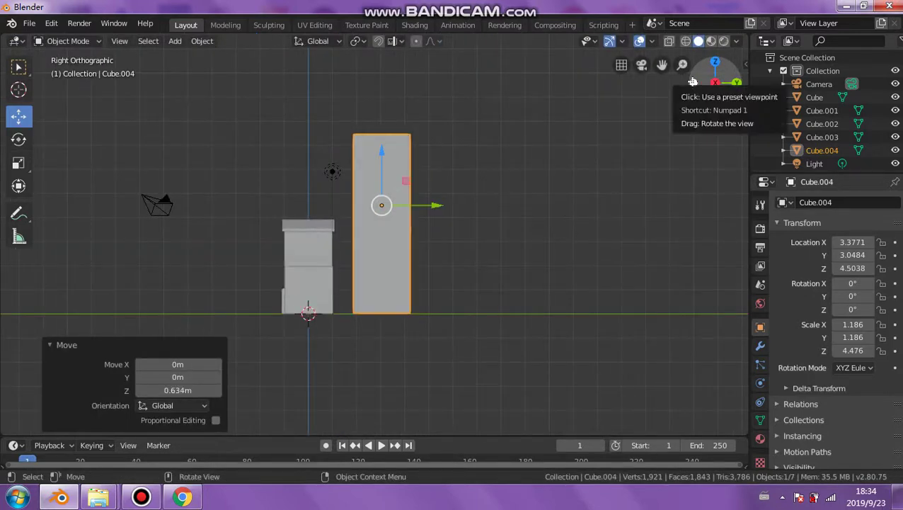
Step: Try to shift the low cube along Y in the side view
click(320, 287)
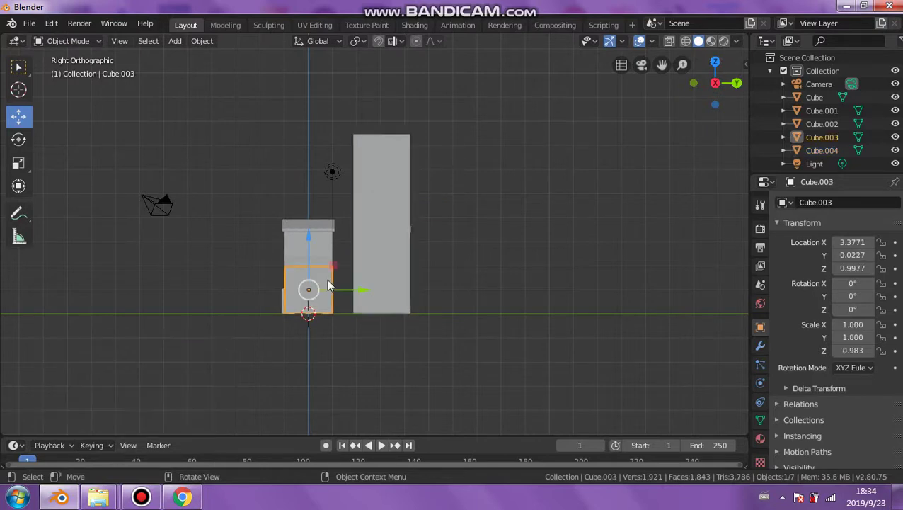
drag(362, 292, 362, 289)
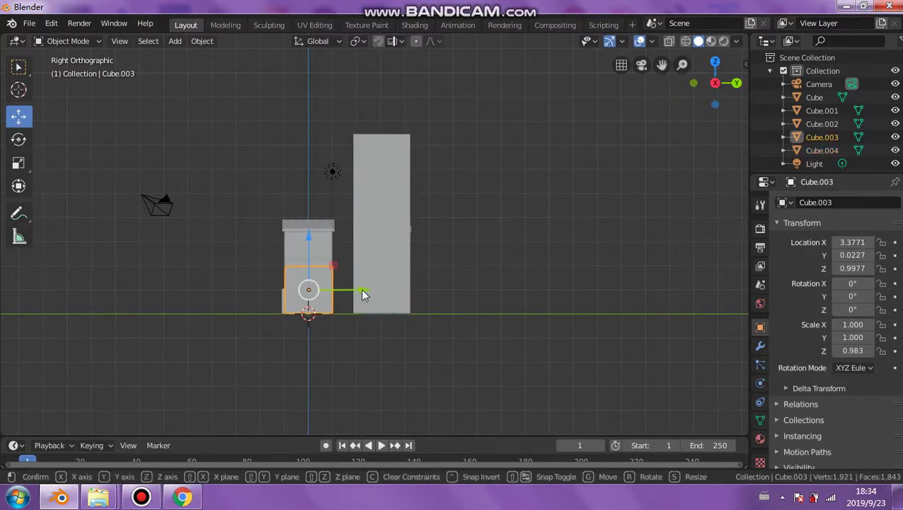
click(256, 211)
middle_drag(257, 211, 312, 272)
Step: In Edit Mode on the low cube, leave only its four side faces selected, subdivide with one cut, and clear the selection
click(331, 274)
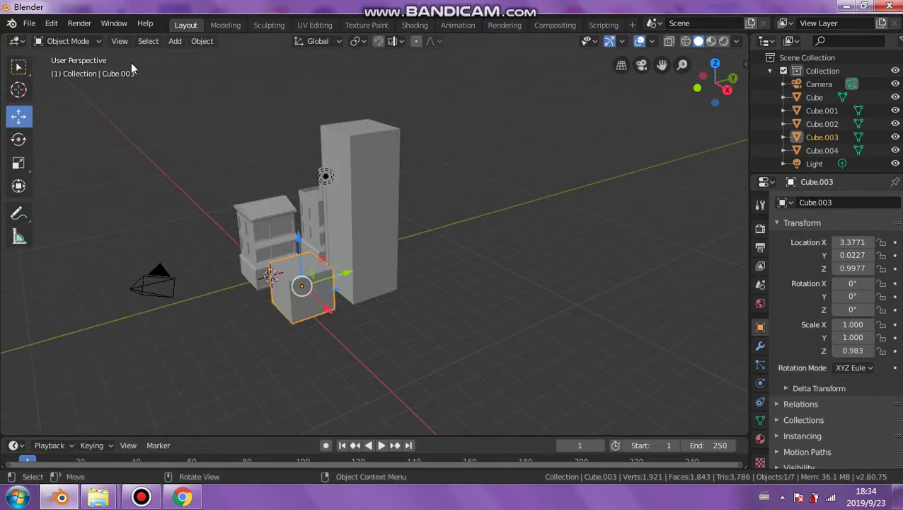
click(83, 42)
click(77, 71)
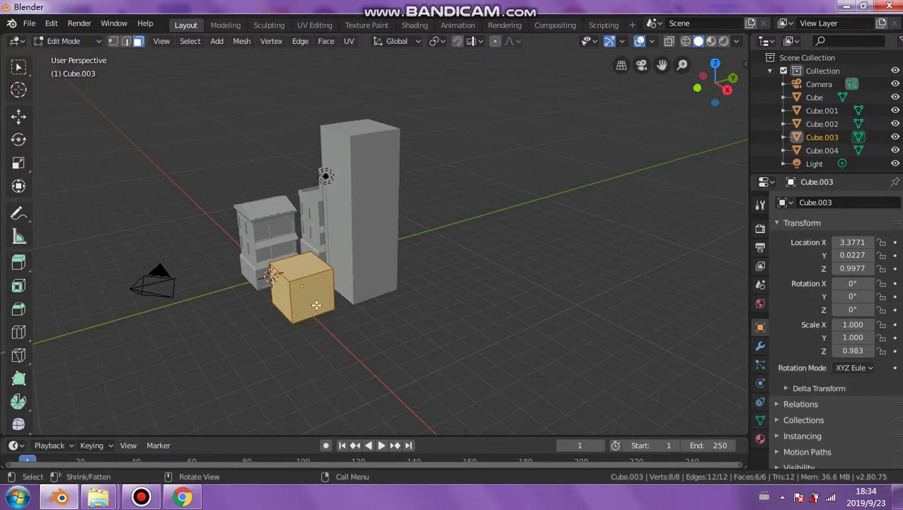
scroll(326, 313, up, 3)
middle_drag(327, 313, 488, 271)
click(889, 219)
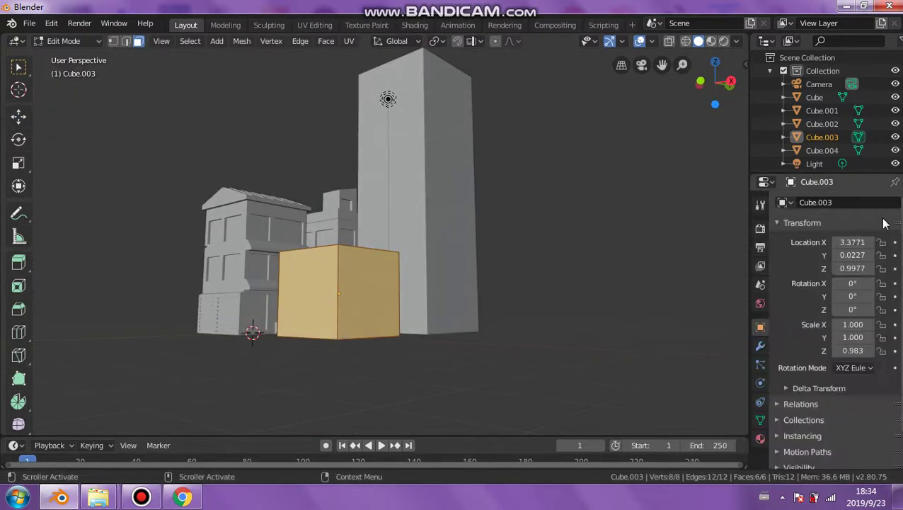
middle_drag(352, 257, 328, 246)
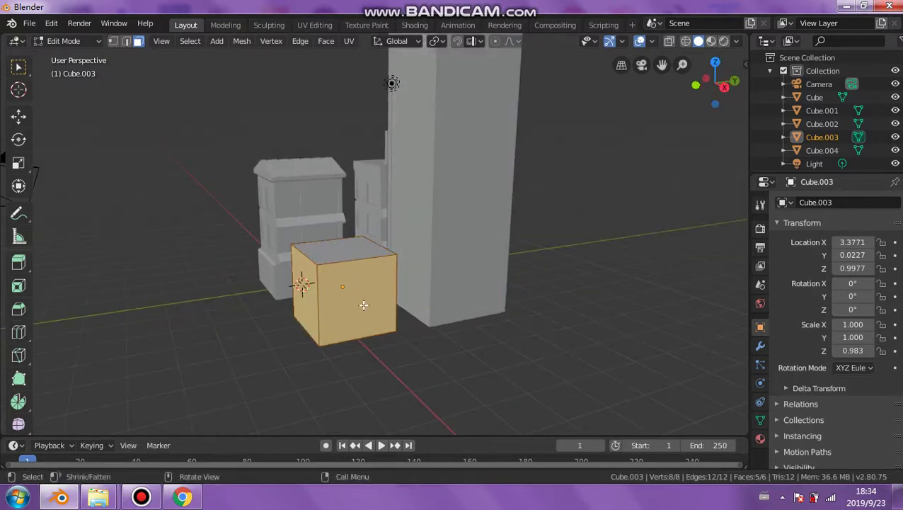
middle_drag(361, 304, 314, 354)
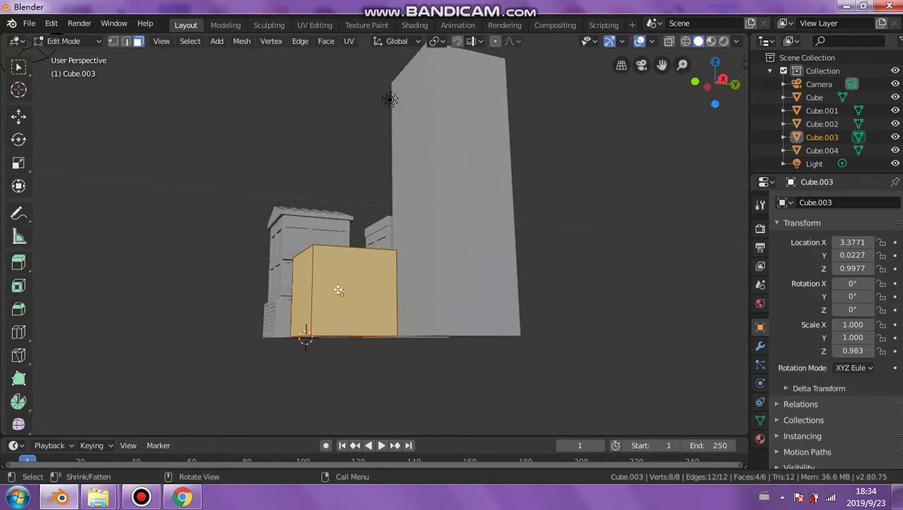
middle_drag(339, 290, 298, 290)
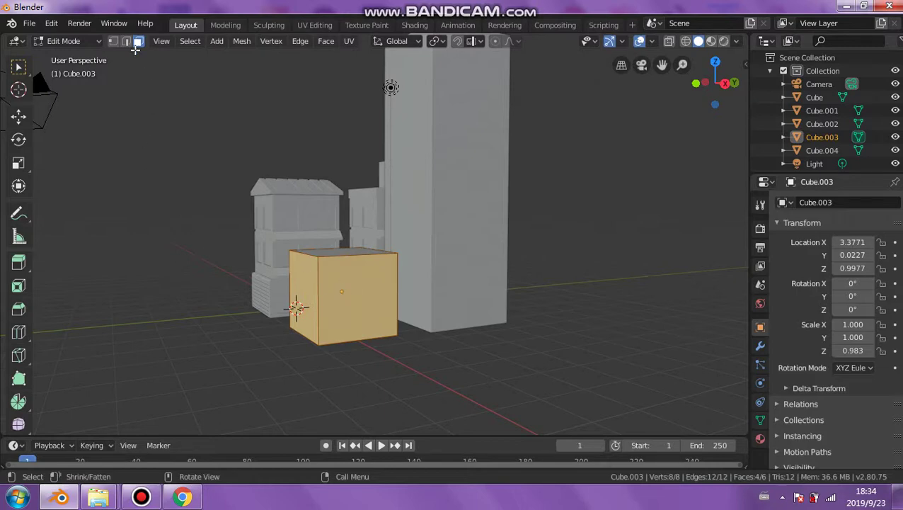
right_click(334, 282)
click(328, 198)
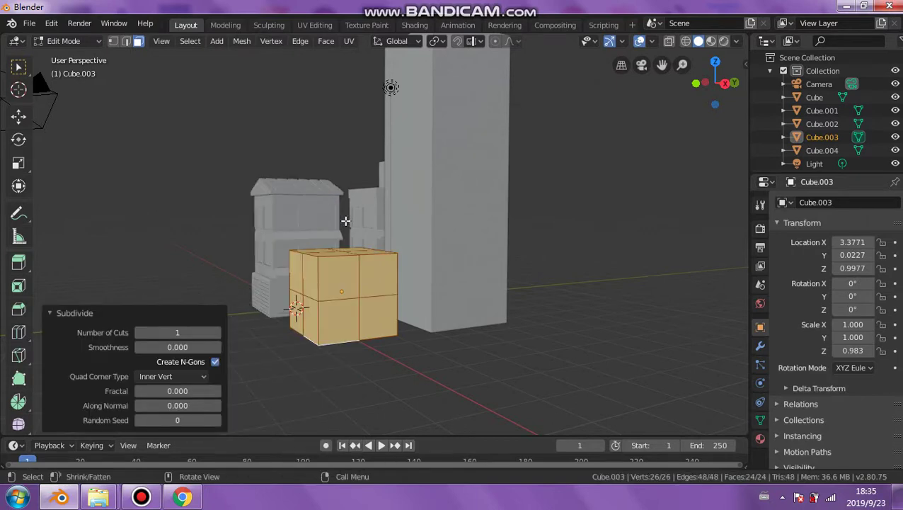
middle_drag(345, 221, 373, 212)
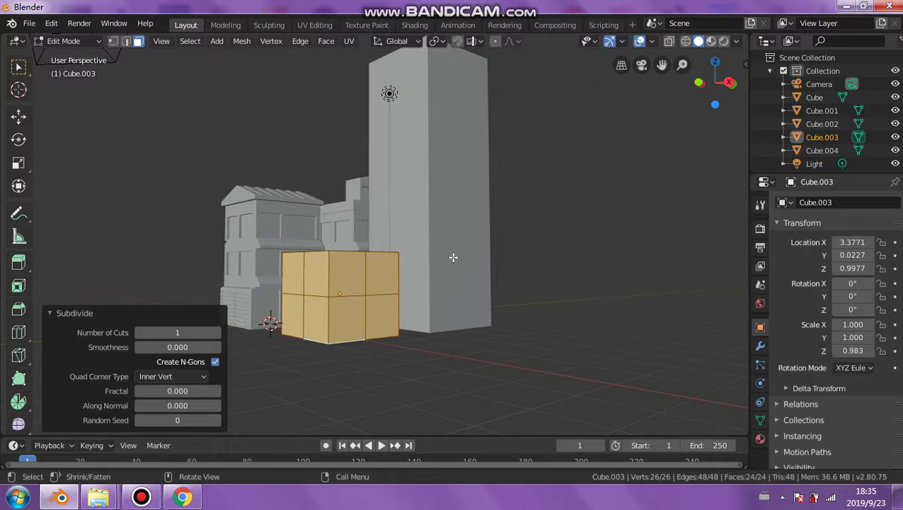
key(alt+a)
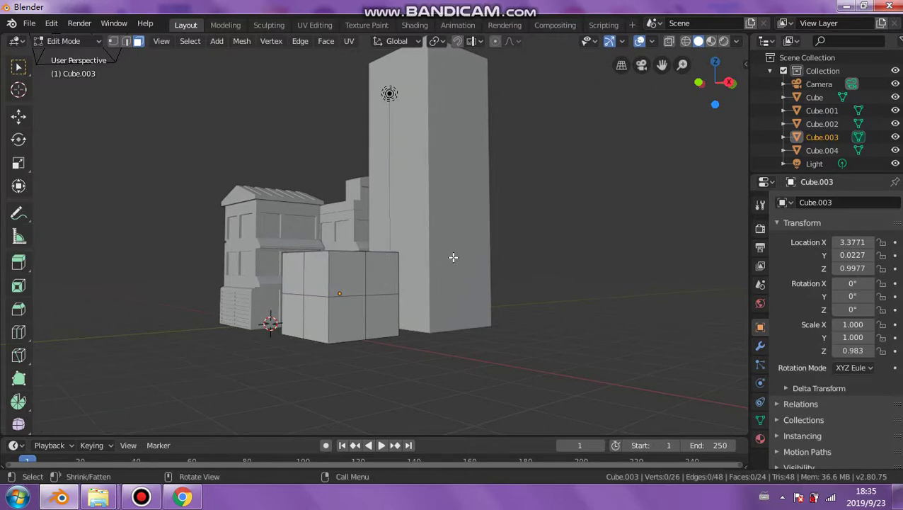
Step: Leave Edit Mode on the low cube and open the tall tower's mesh in Edit Mode instead
click(90, 43)
click(89, 59)
click(416, 193)
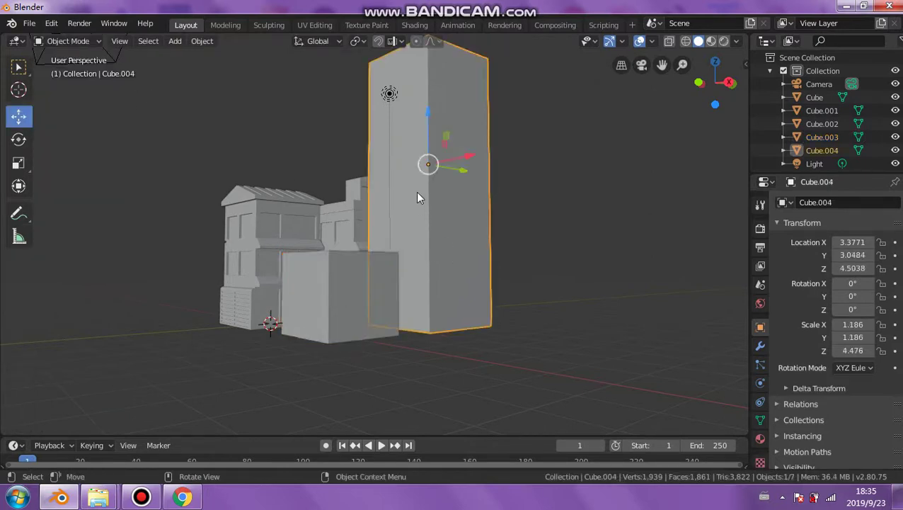
click(78, 41)
click(85, 69)
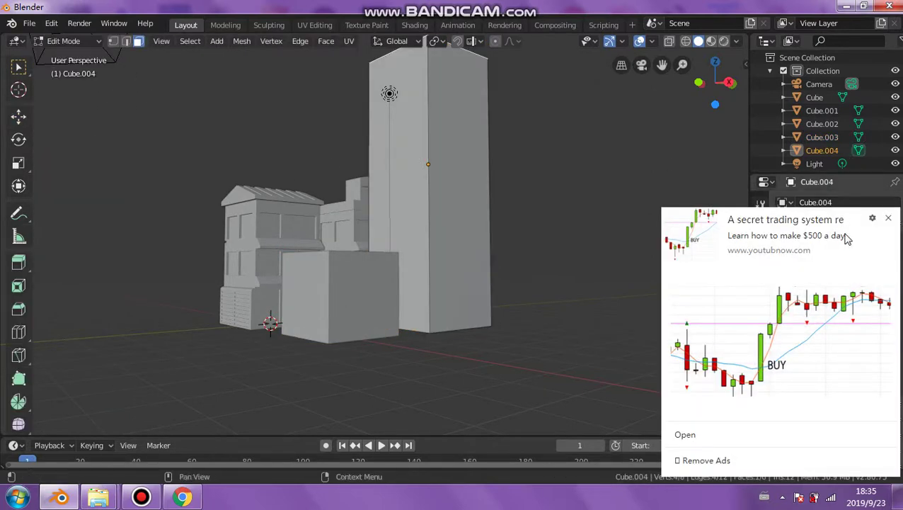
Step: Dismiss the pop-up ad, subdivide the whole tower mesh with 4 cuts, and clear the selection
click(889, 218)
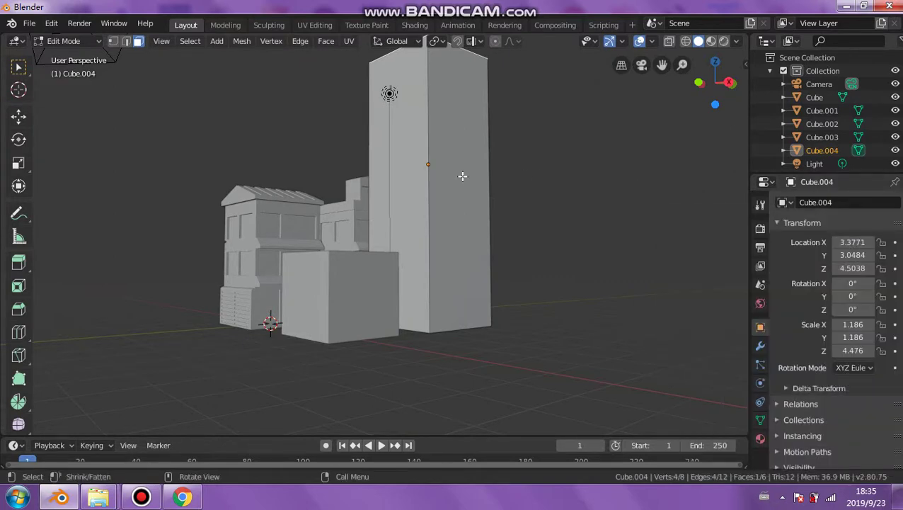
key(a)
middle_drag(465, 176, 419, 352)
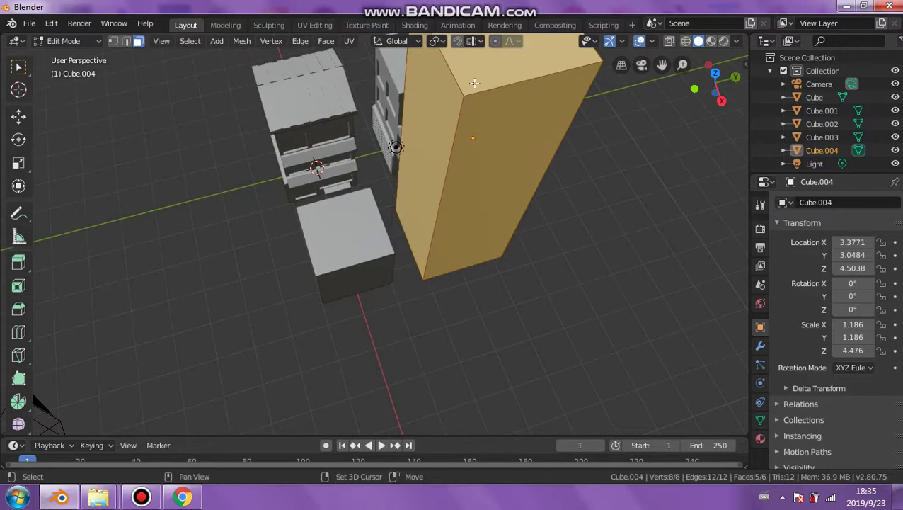
scroll(486, 135, down, 3)
middle_drag(485, 185, 482, 119)
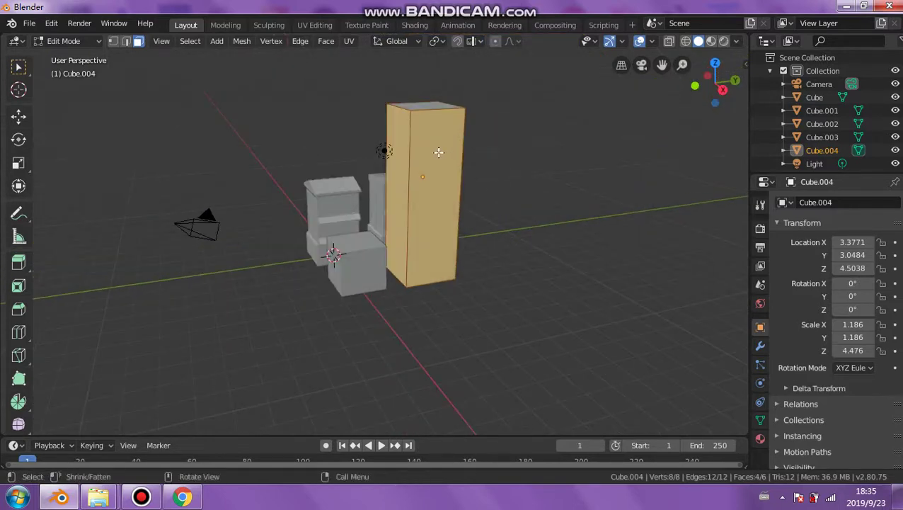
right_click(438, 152)
click(438, 152)
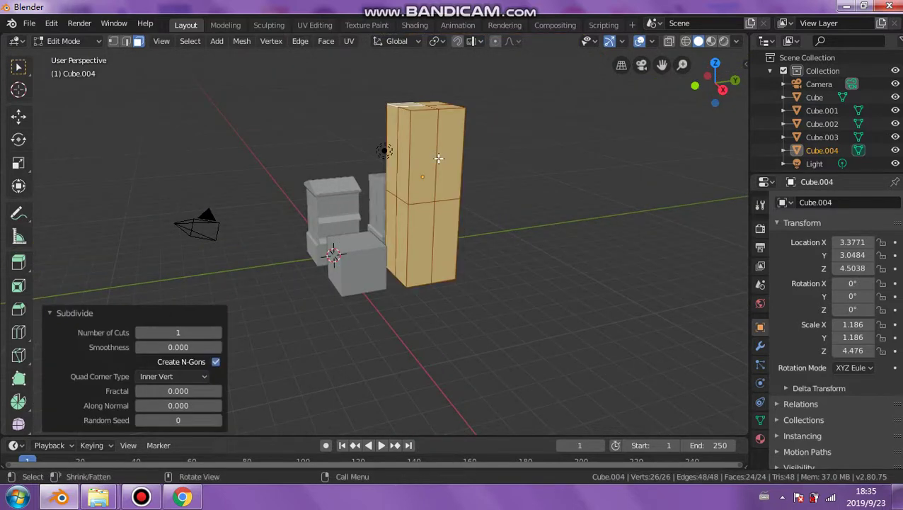
click(217, 331)
click(217, 333)
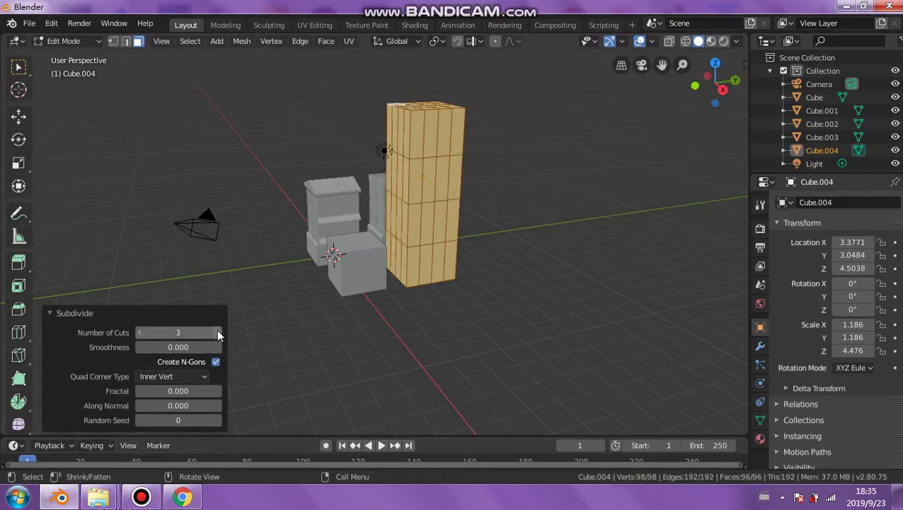
click(218, 333)
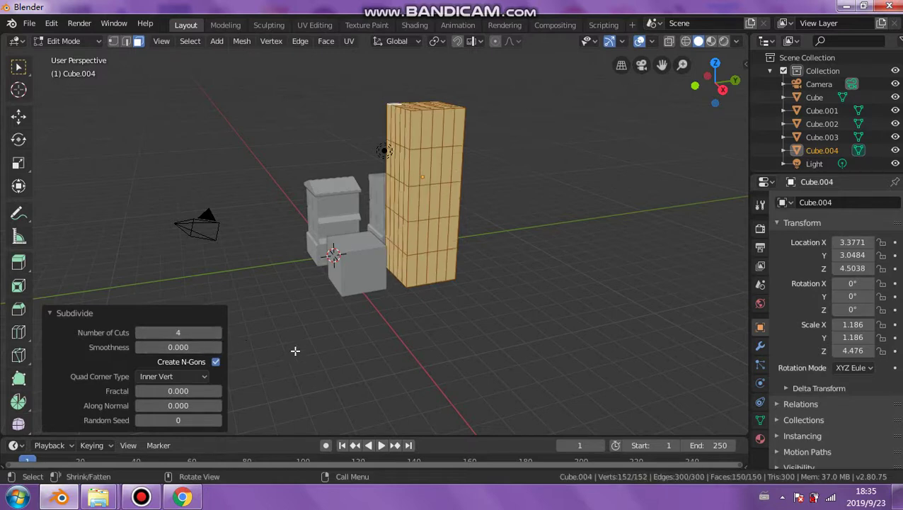
middle_drag(295, 351, 342, 216)
click(260, 182)
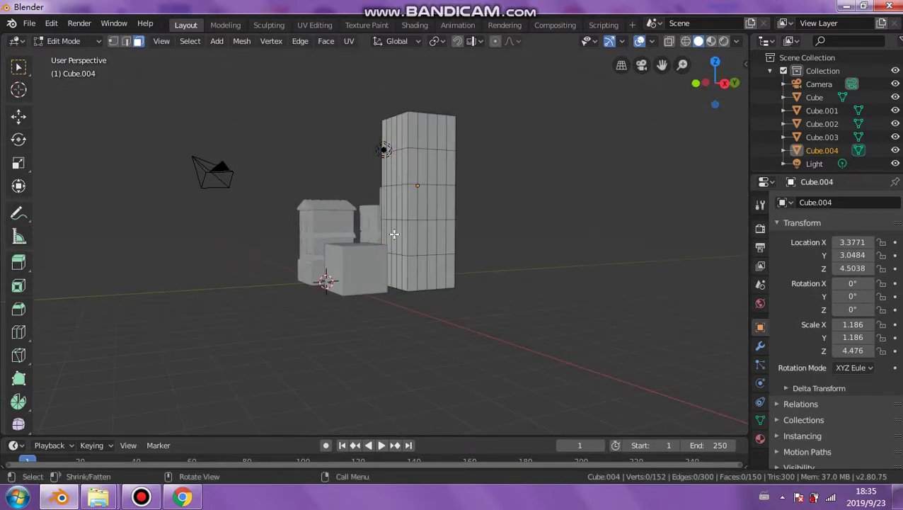
Step: Return to Object Mode and duplicate the tall tower in place without moving the copy
middle_drag(441, 246, 473, 276)
scroll(462, 274, up, 2)
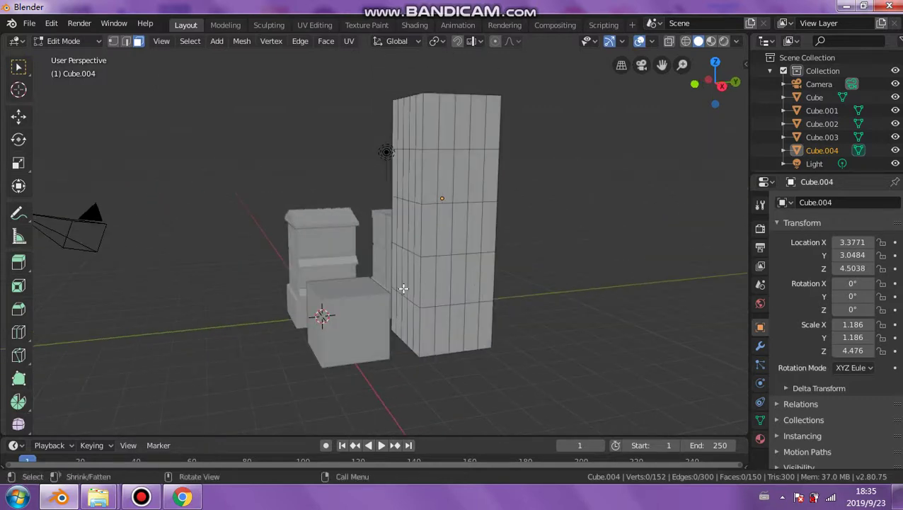
click(88, 41)
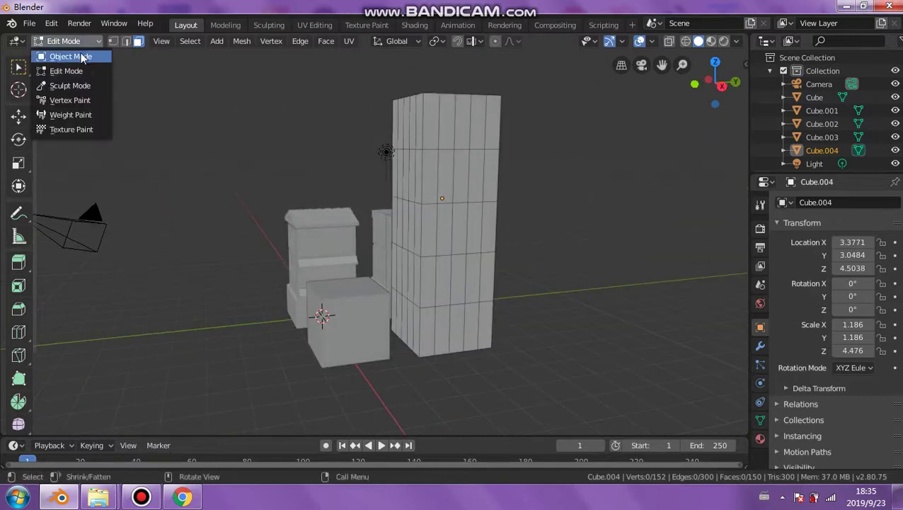
click(82, 58)
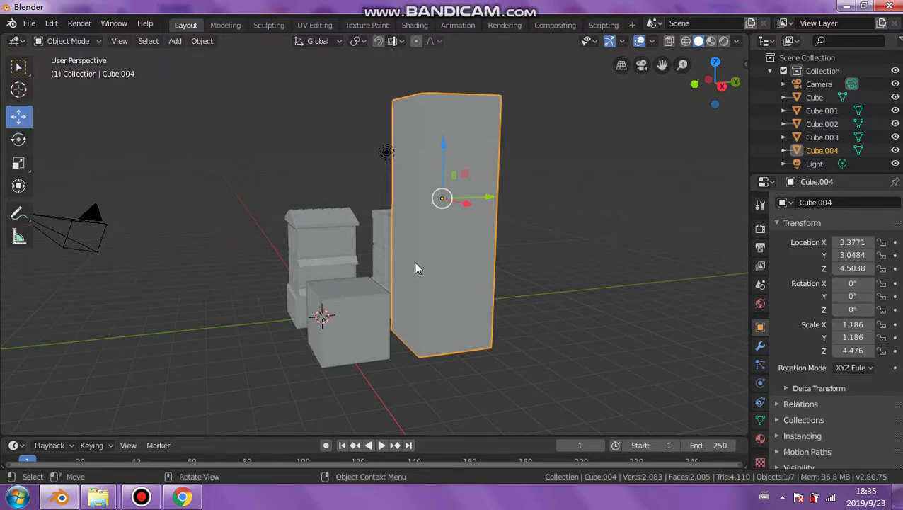
key(shift)
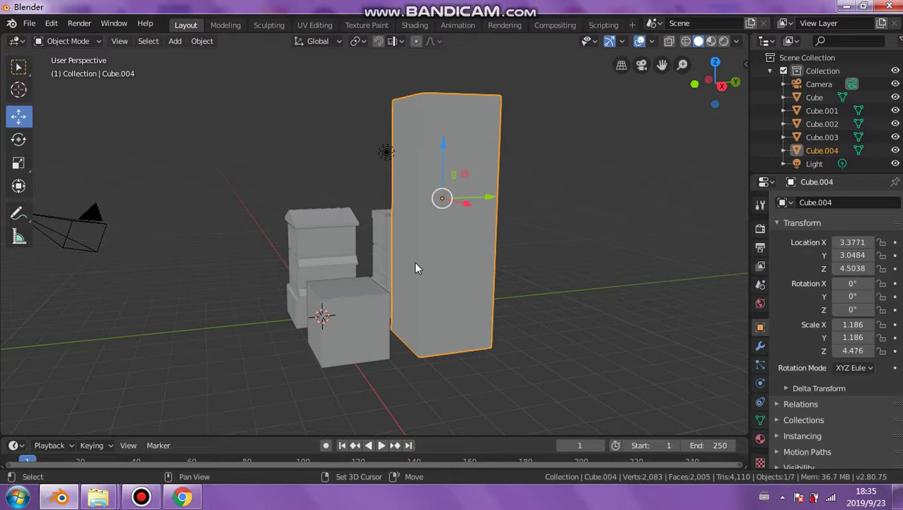
key(shift+d)
click(414, 262)
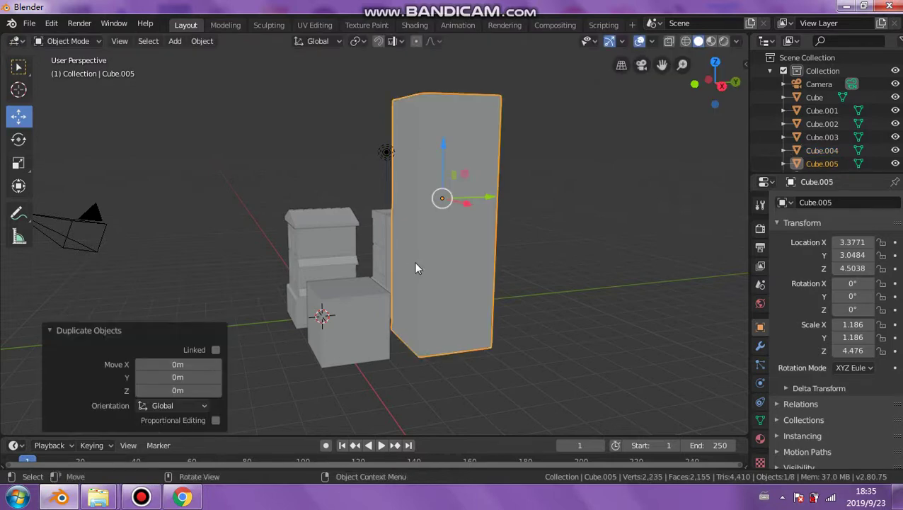
Step: Duplicate the low cube in place without moving the copy
click(380, 305)
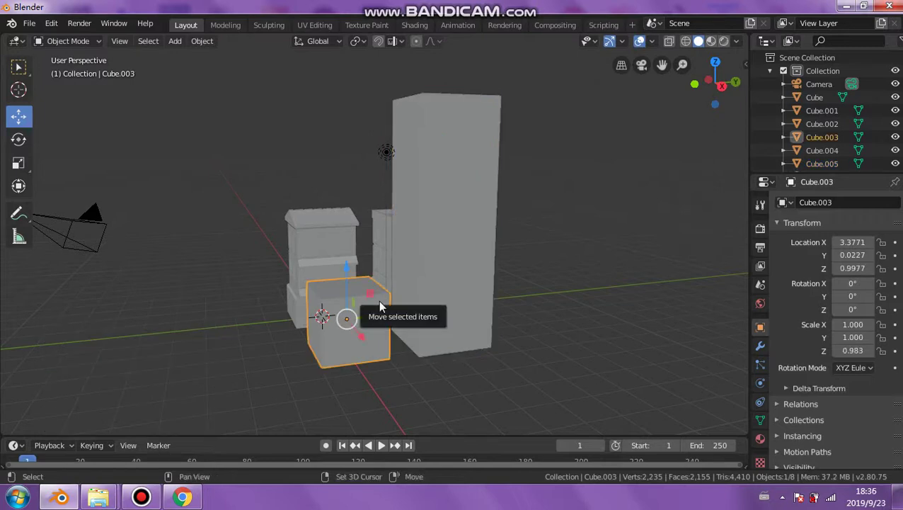
key(shift+d)
click(380, 306)
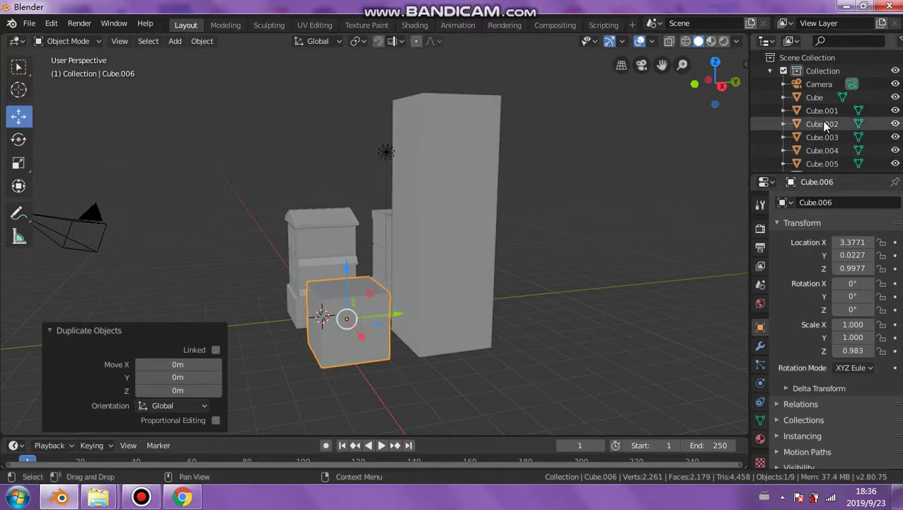
Step: Add a Wireframe modifier to the low cube's copy
click(760, 346)
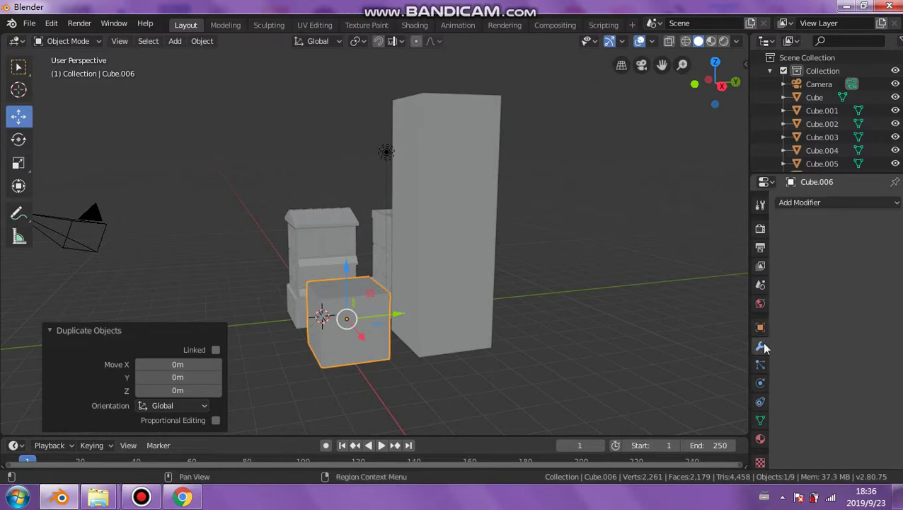
click(807, 203)
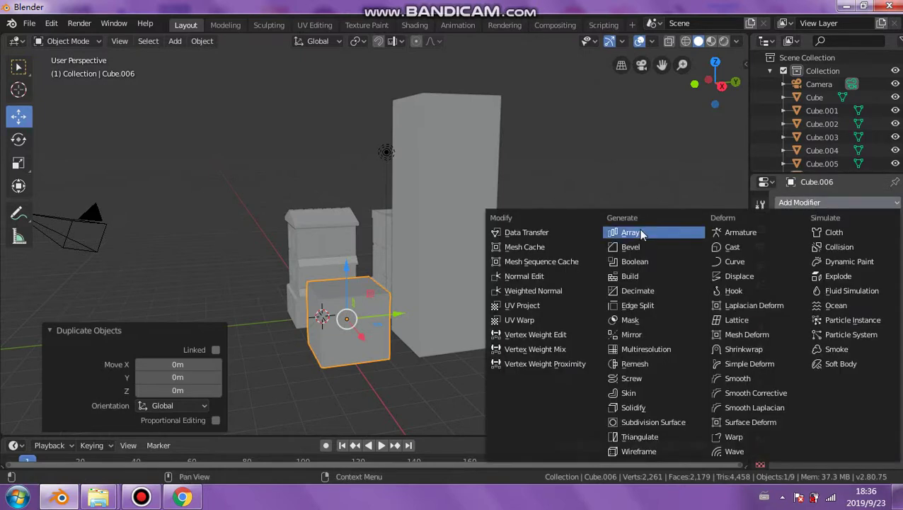
click(652, 453)
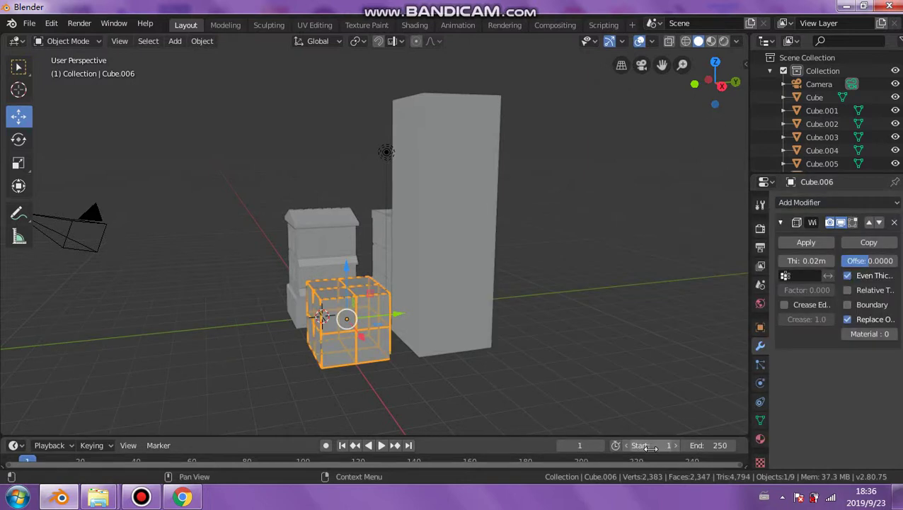
Step: Try wireframe thicknesses of 0.042 m, 2 m and 1 m on the low cube's copy
drag(828, 261, 838, 263)
click(832, 261)
click(832, 261)
click(832, 261)
click(832, 262)
click(831, 261)
click(830, 260)
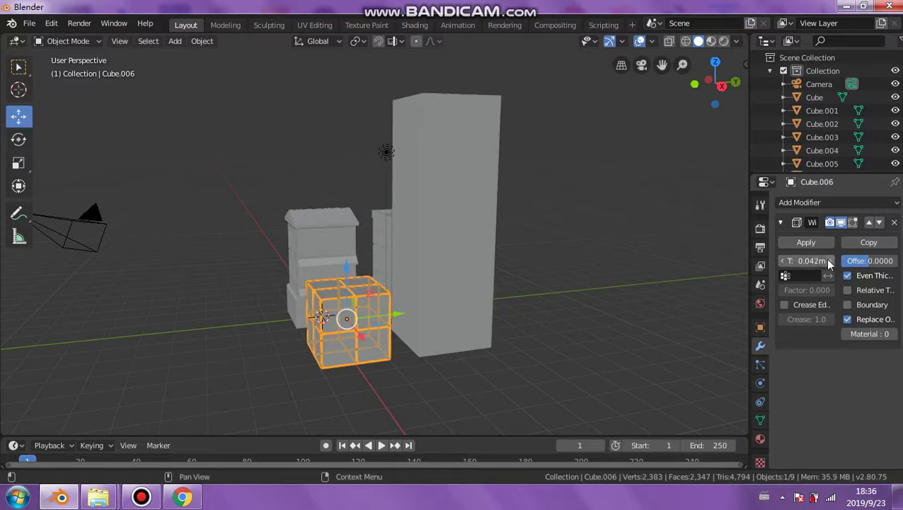
click(823, 259)
text(2)
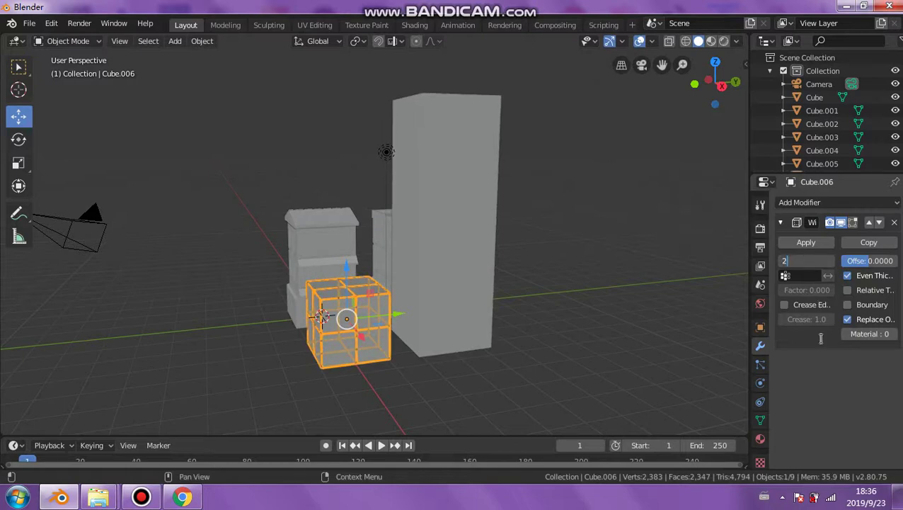
key(Return)
click(804, 261)
text(1)
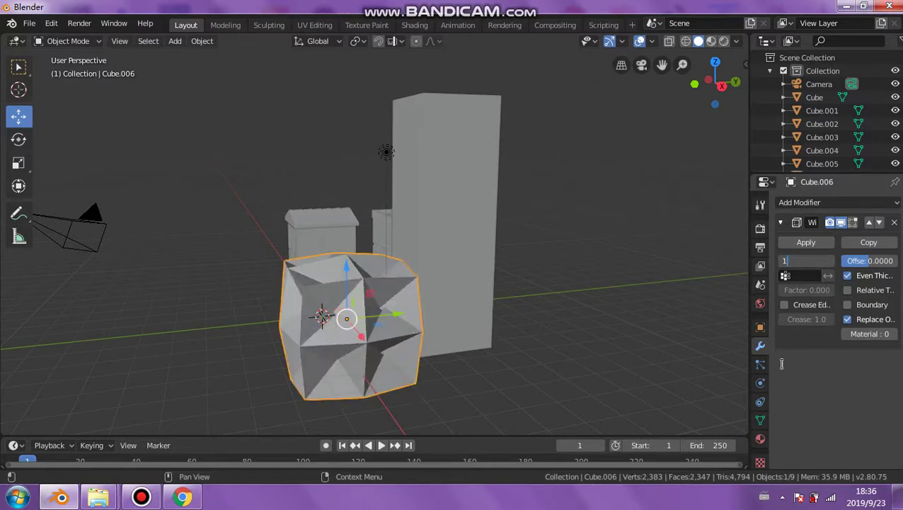
key(Return)
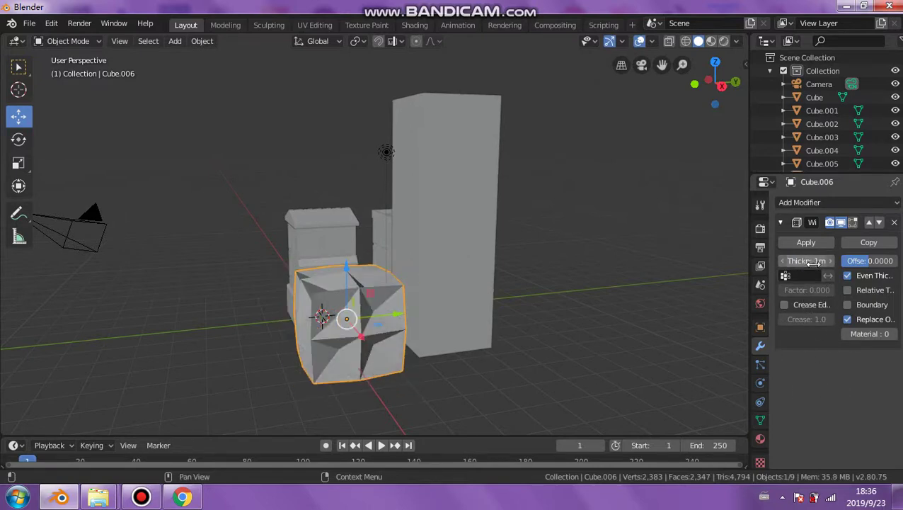
Step: Set the wireframe thickness of the low cube's copy to 0.142 m and clear the selection
mouse_move(798, 262)
mouse_down()
mouse_move(758, 262)
mouse_move(790, 262)
mouse_up()
click(661, 342)
middle_drag(661, 342, 609, 308)
Step: Add a Wireframe modifier with a thickness of 0.029 m to the tall tower and clear the selection
click(464, 252)
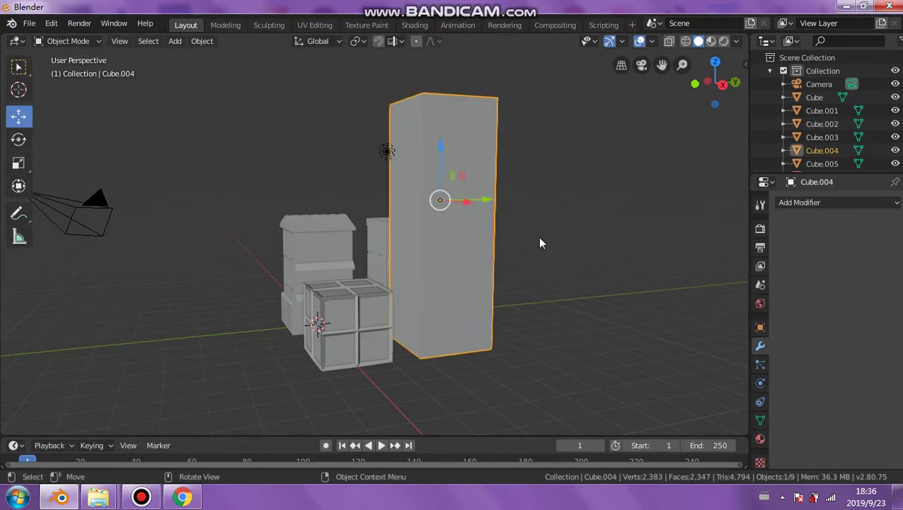
click(794, 204)
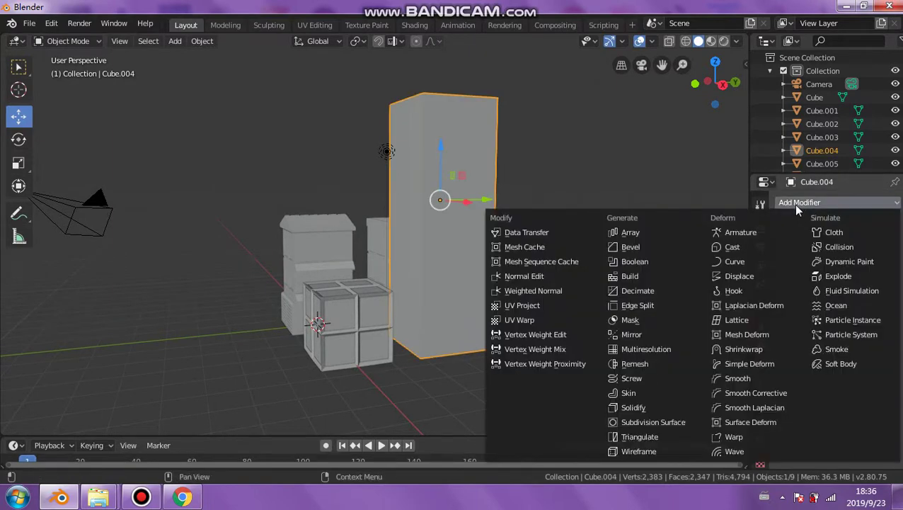
click(641, 451)
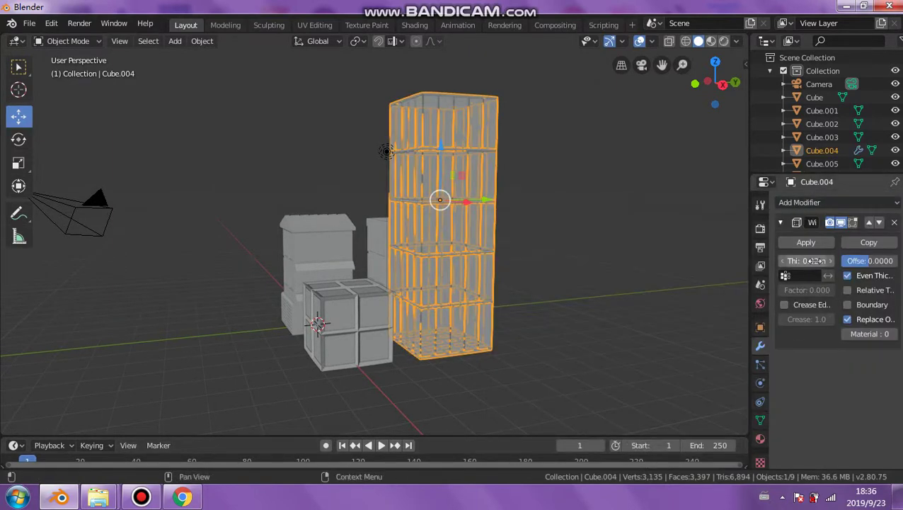
drag(807, 260, 825, 260)
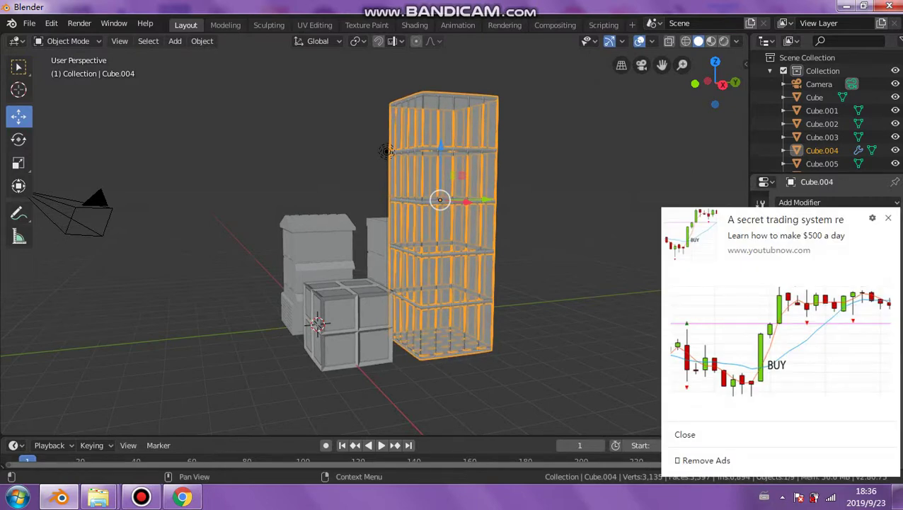
click(889, 217)
click(617, 239)
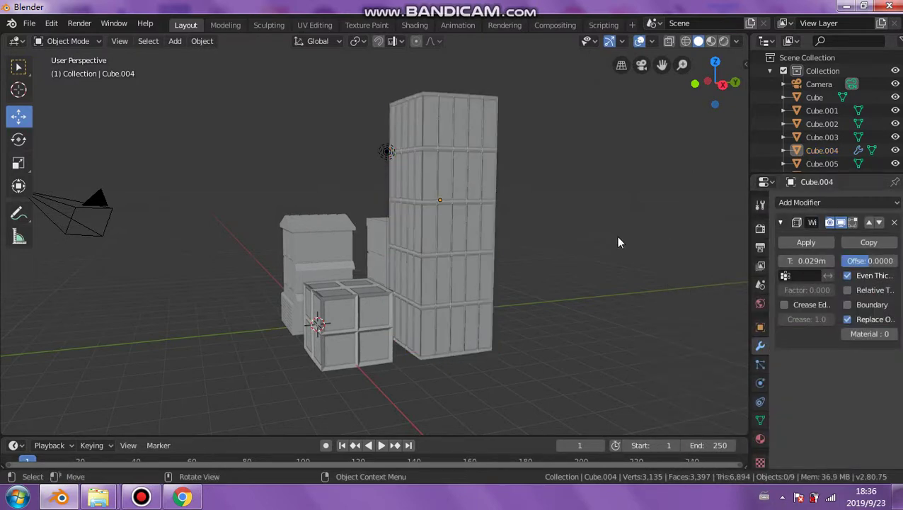
middle_drag(617, 239, 526, 278)
middle_drag(604, 288, 342, 251)
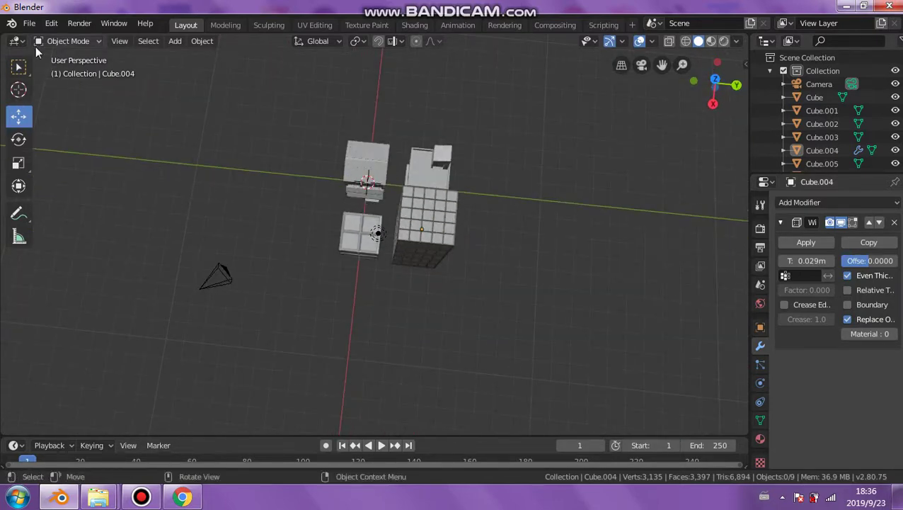
Step: Try to join all objects in the scene into one, undo the join, and clear the selection
key(w)
key(a)
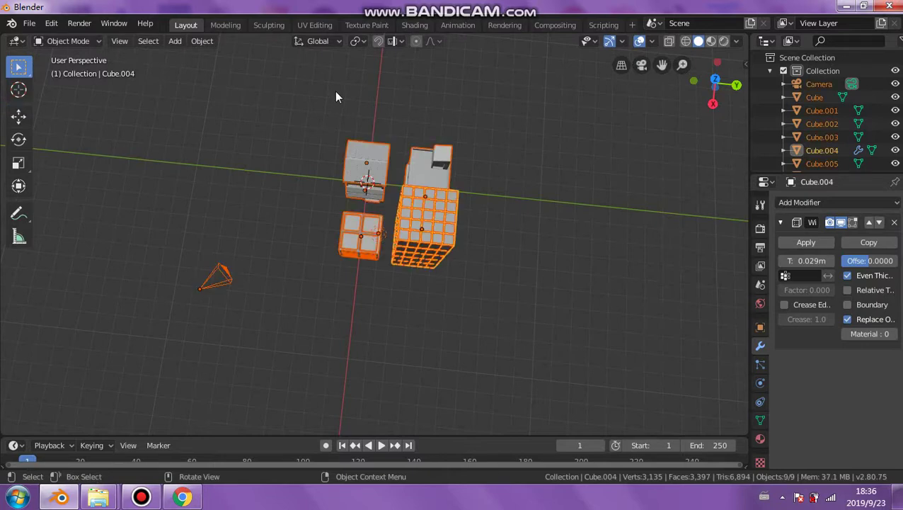
key(ctrl+j)
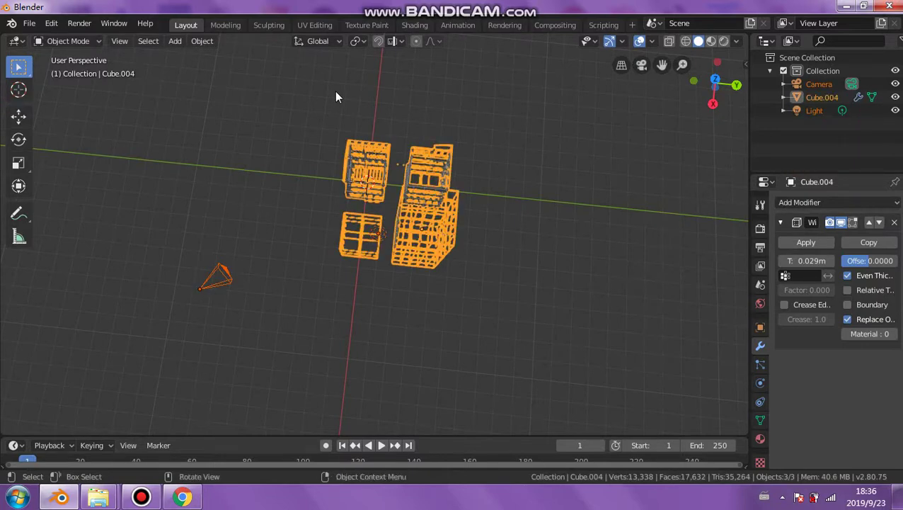
middle_drag(521, 235, 519, 155)
key(ctrl+z)
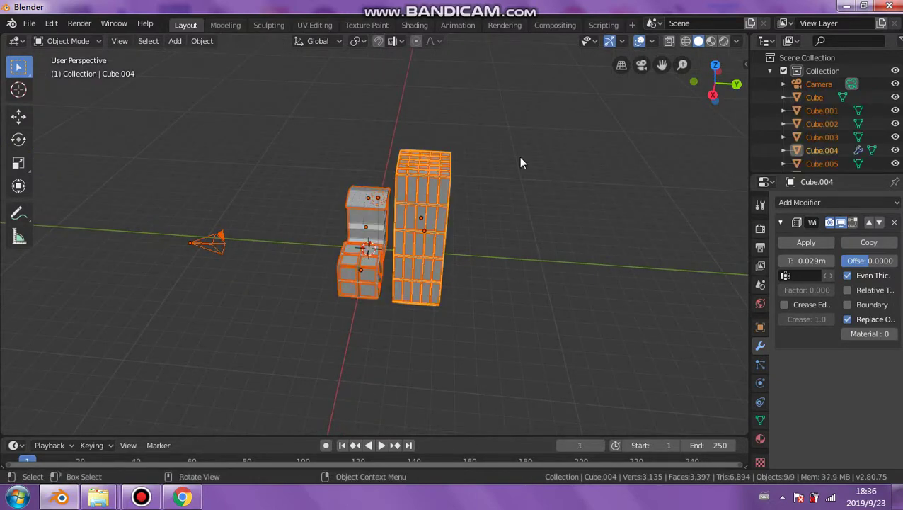
click(588, 207)
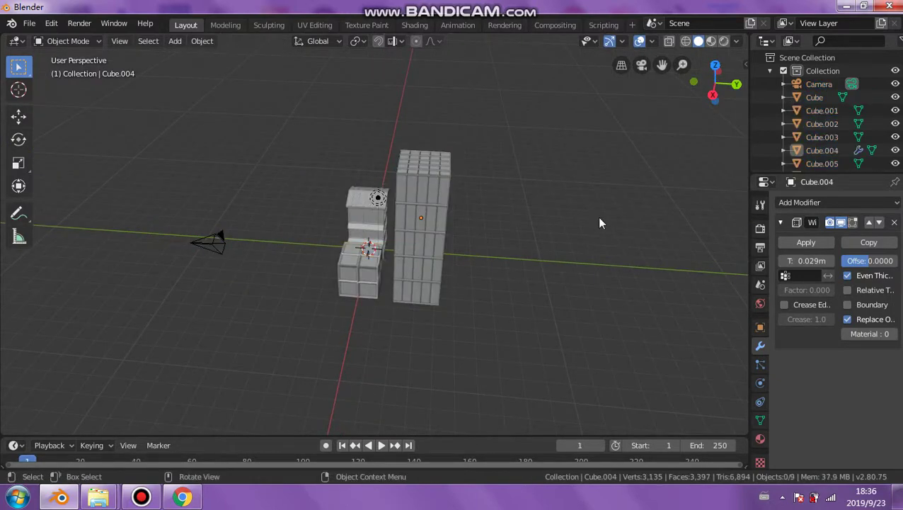
Step: Apply the Wireframe modifiers of the tall tower and the low cube
click(798, 245)
click(370, 276)
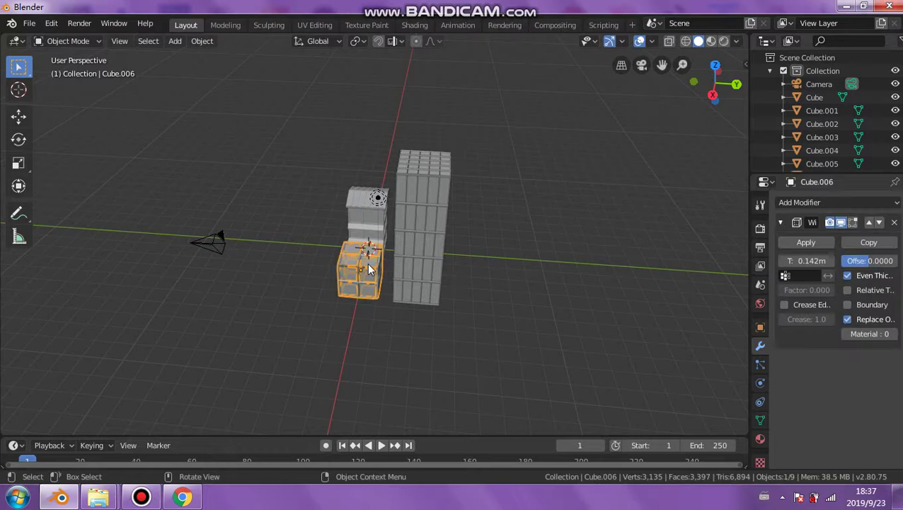
click(790, 244)
click(440, 223)
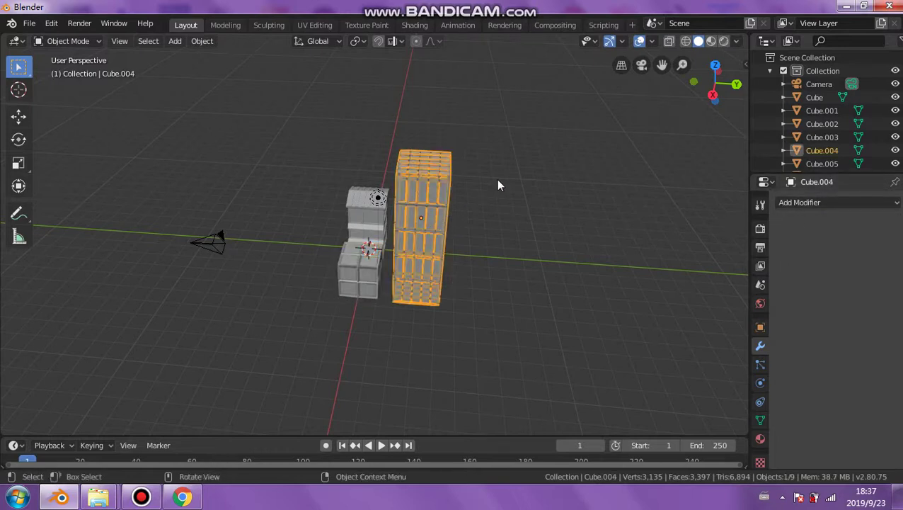
Step: Select everything in the scene and join all building meshes into a single object
middle_drag(498, 186, 485, 215)
click(385, 143)
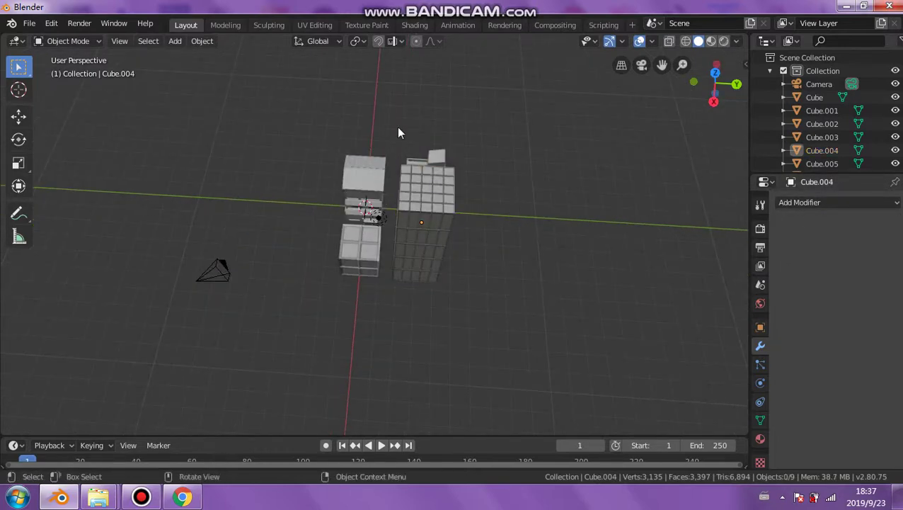
key(a)
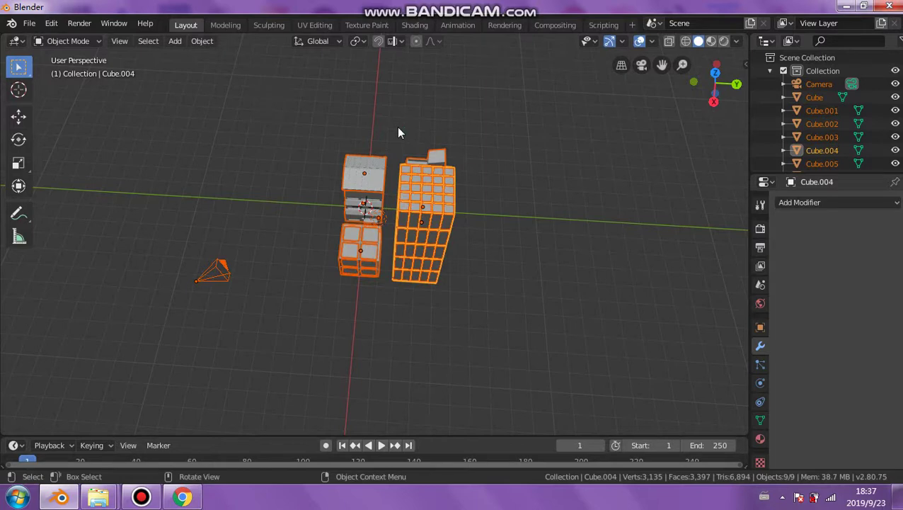
key(ctrl+j)
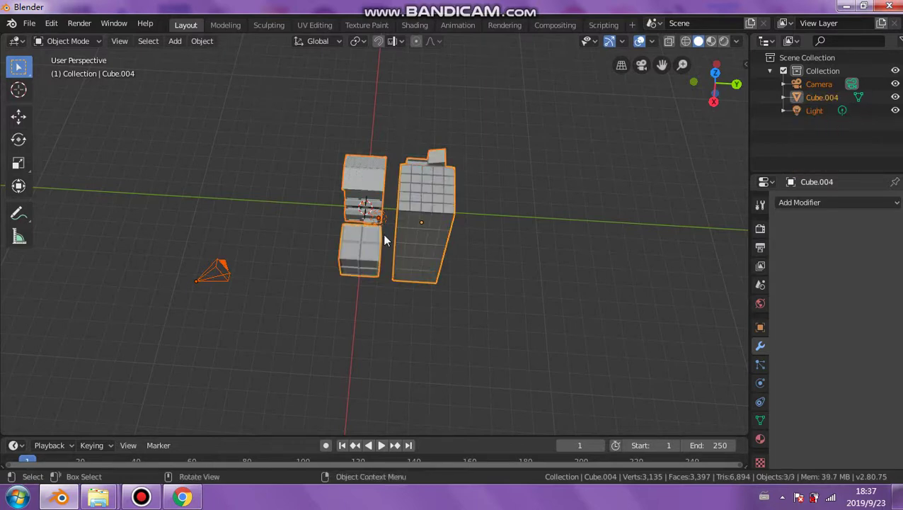
mouse_move(384, 241)
middle_down()
mouse_move(448, 169)
mouse_move(381, 228)
middle_up()
scroll(381, 228, up, 4)
middle_drag(361, 268, 475, 325)
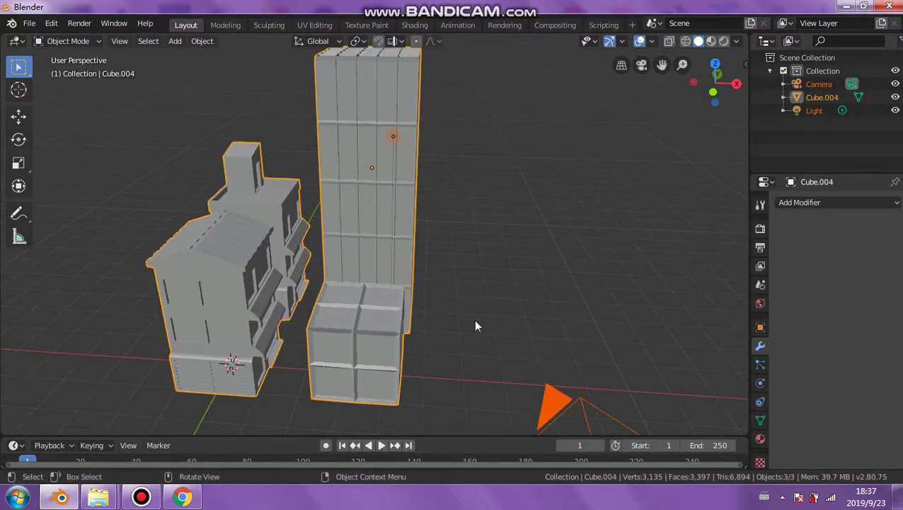
Step: Select the camera and the joined buildings in turn to check which objects are separate
click(550, 409)
scroll(563, 403, down, 2)
middle_drag(564, 403, 478, 312)
middle_drag(496, 283, 454, 248)
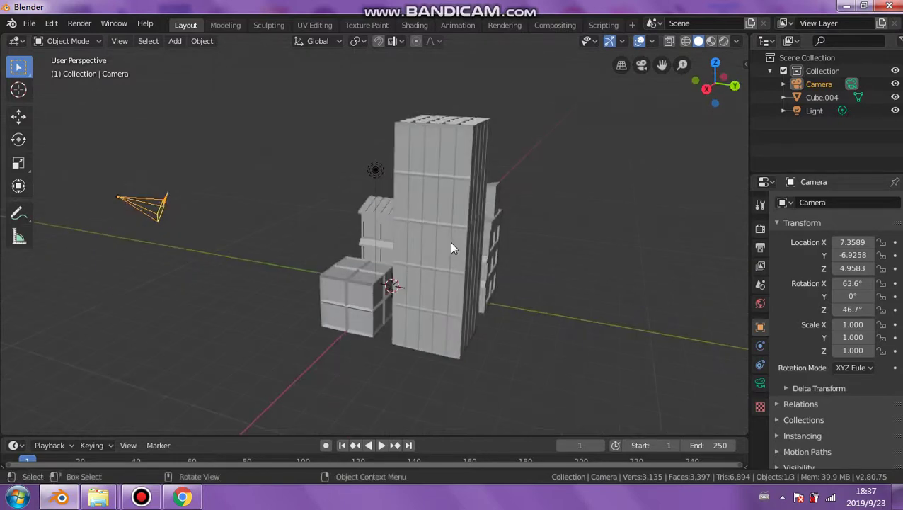
click(410, 282)
middle_drag(410, 282, 302, 33)
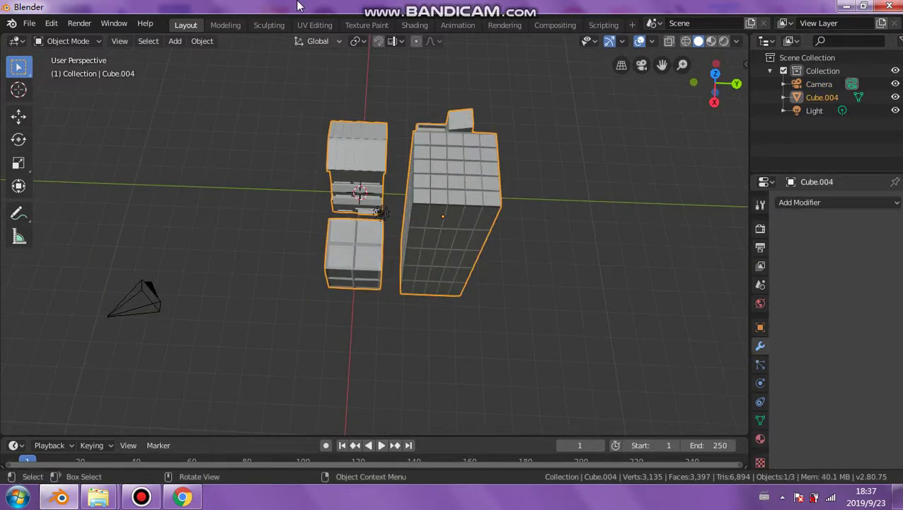
middle_drag(405, 210, 356, 172)
Step: Add a plane at the origin and scale it by 60 as the ground under the buildings
scroll(356, 172, down, 3)
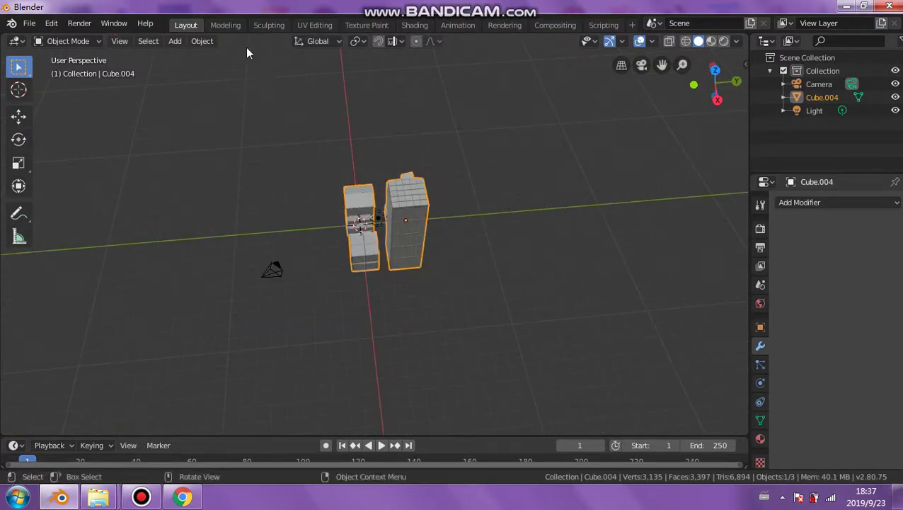
click(177, 43)
mouse_move(181, 56)
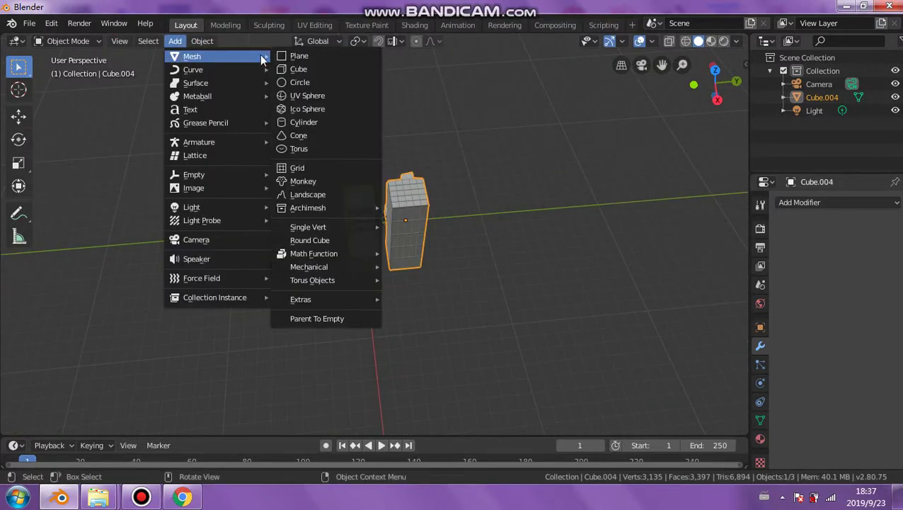
click(297, 56)
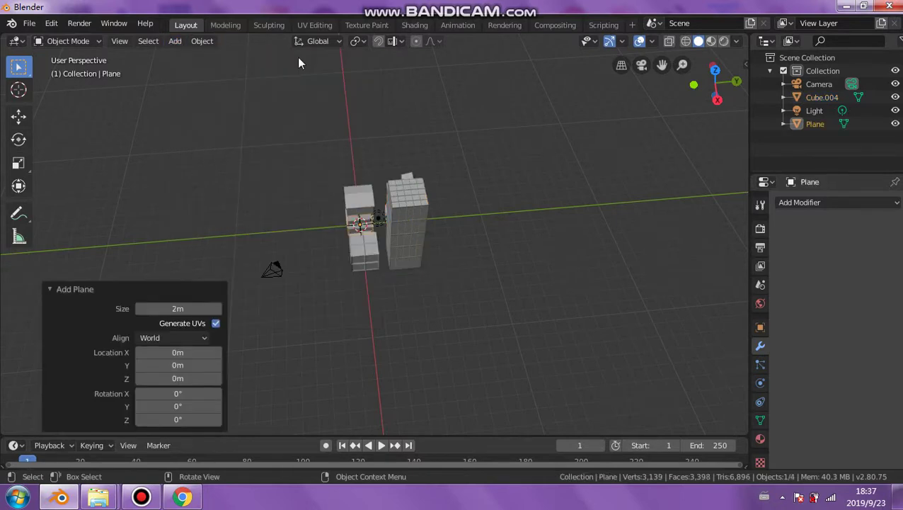
key(s)
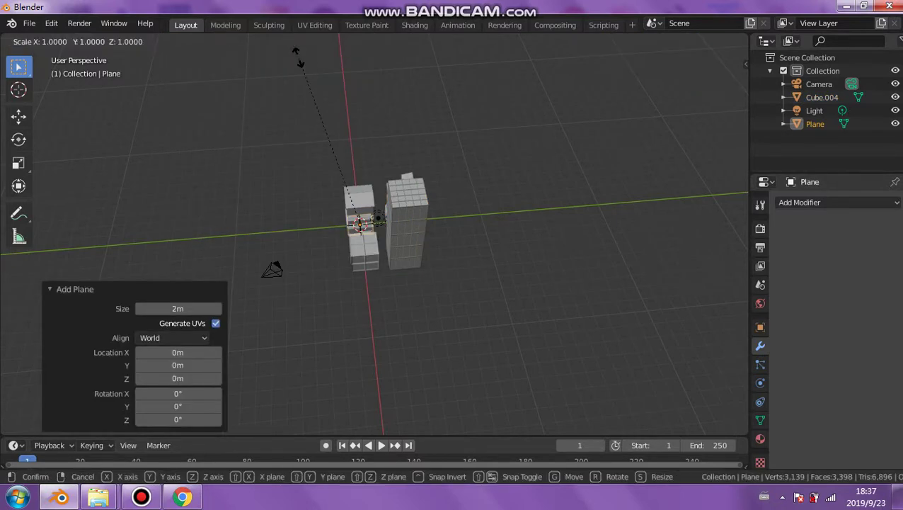
text(60)
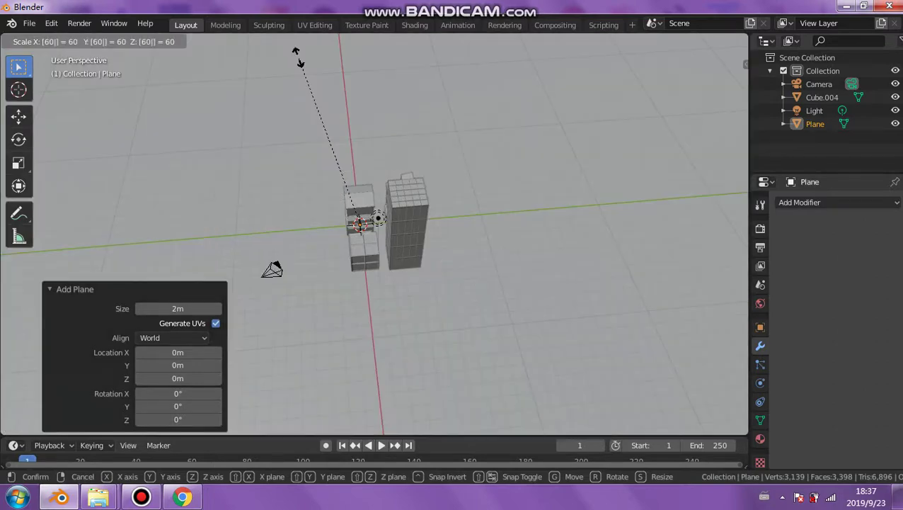
key(Return)
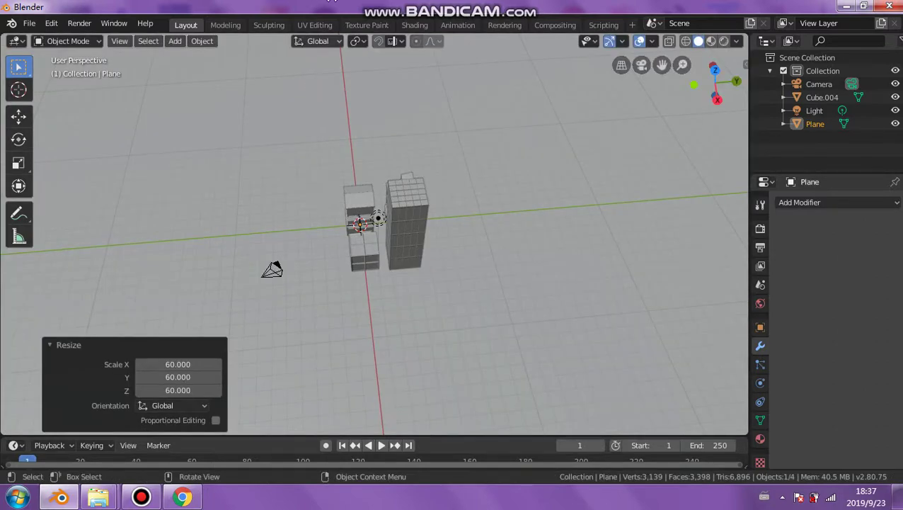
Step: Select the joined buildings and examine them up close and from several sides on the ground plane
middle_drag(363, 128, 370, 283)
click(396, 229)
scroll(358, 237, up, 6)
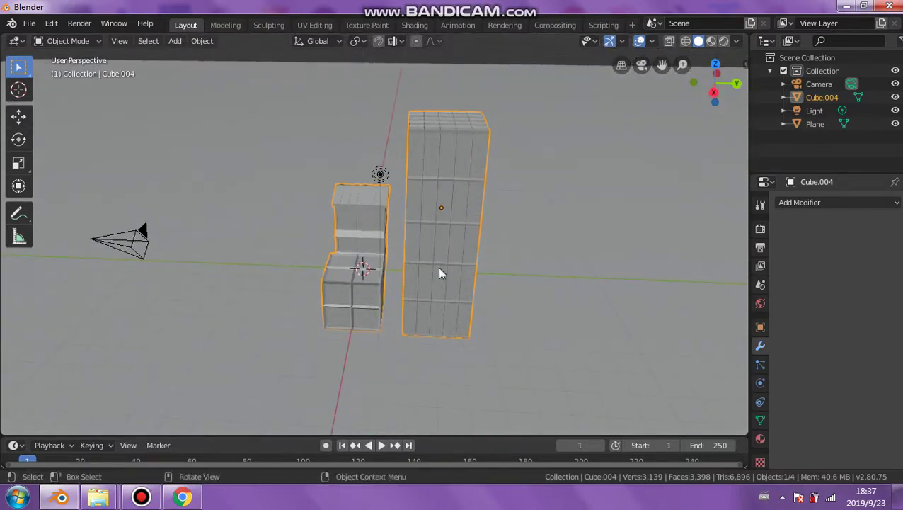
middle_drag(444, 266, 474, 271)
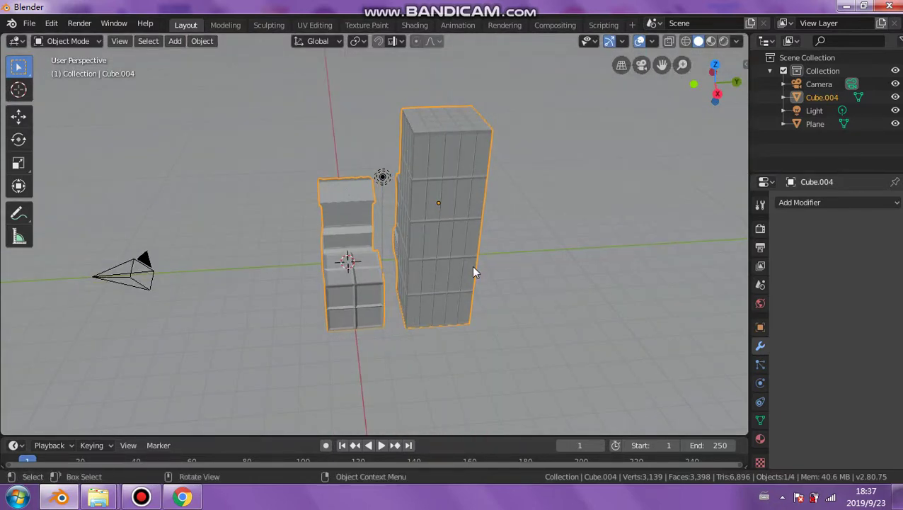
middle_drag(543, 285, 613, 272)
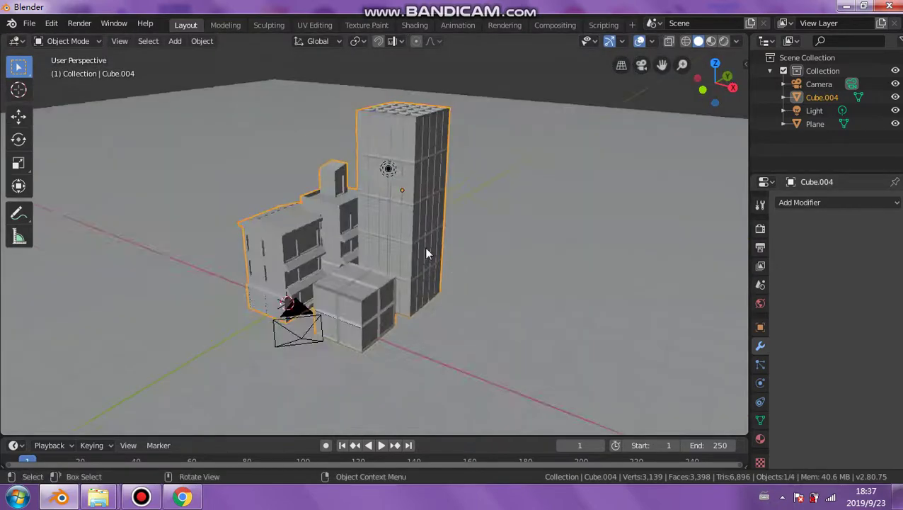
scroll(371, 258, up, 4)
middle_drag(371, 259, 433, 209)
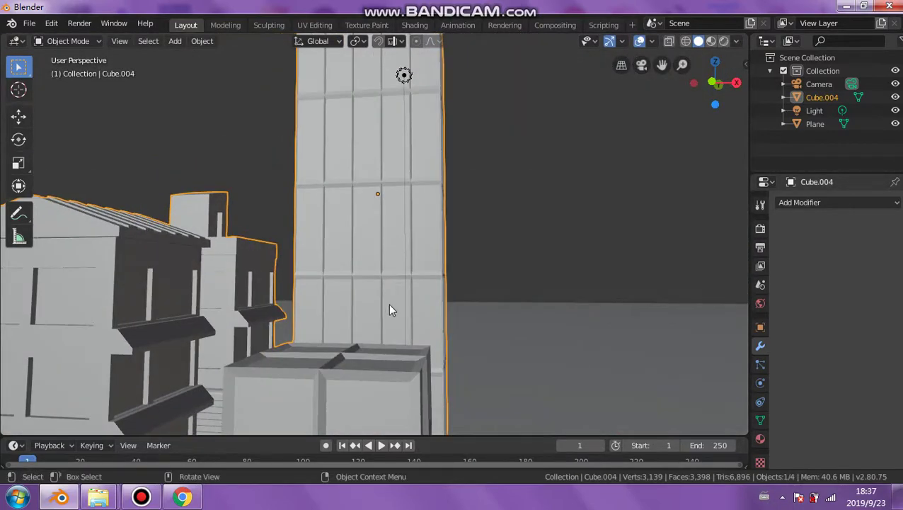
shift+middle_drag(388, 303, 531, 135)
scroll(400, 314, up, 3)
middle_drag(400, 313, 464, 327)
middle_drag(487, 274, 367, 260)
scroll(438, 246, down, 4)
scroll(458, 268, down, 4)
middle_drag(463, 276, 431, 262)
scroll(494, 261, down, 2)
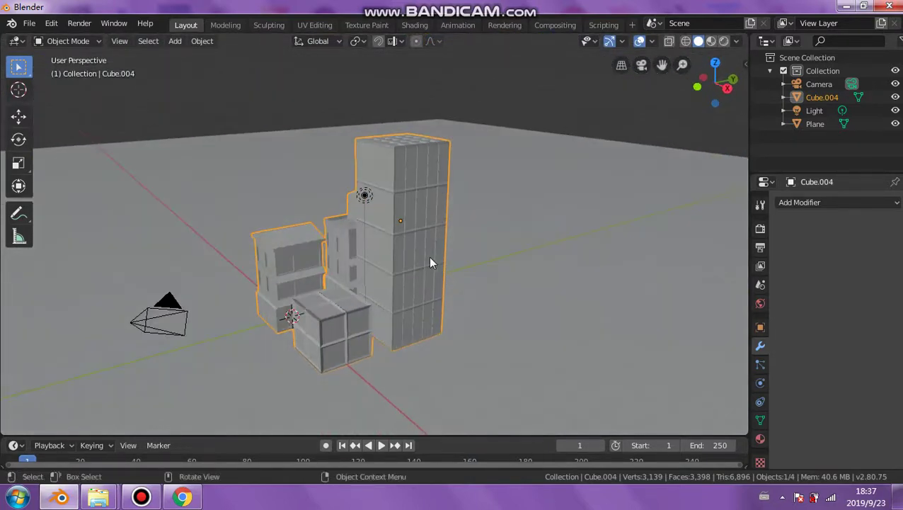
Step: Switch the viewport to rendered shading to preview the scene's lighting
click(364, 196)
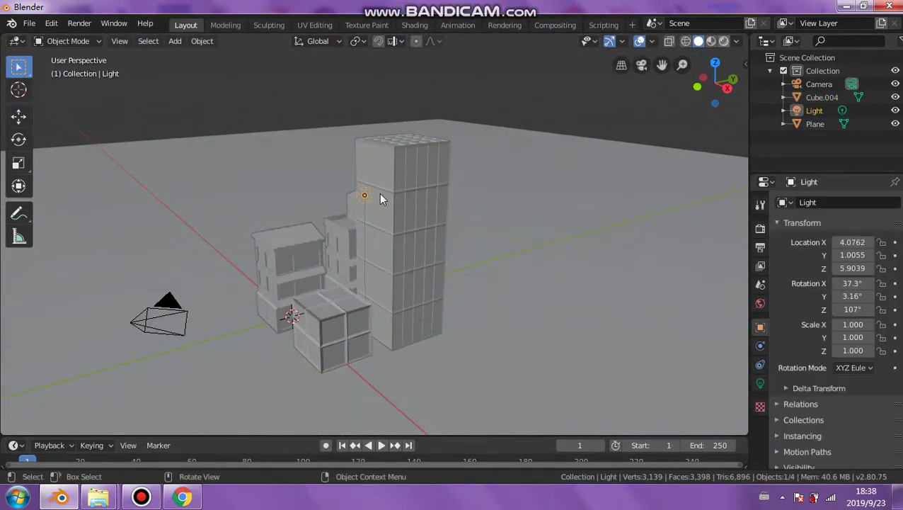
key(ctrl+z)
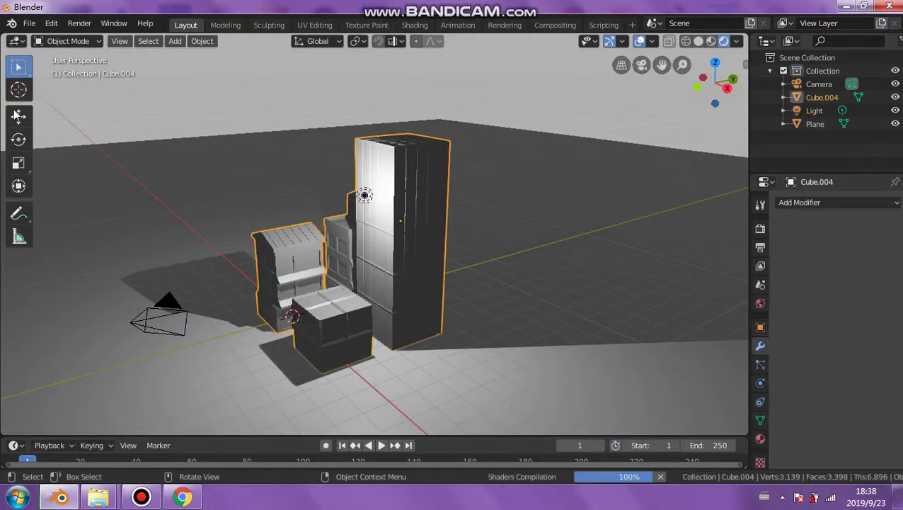
click(364, 196)
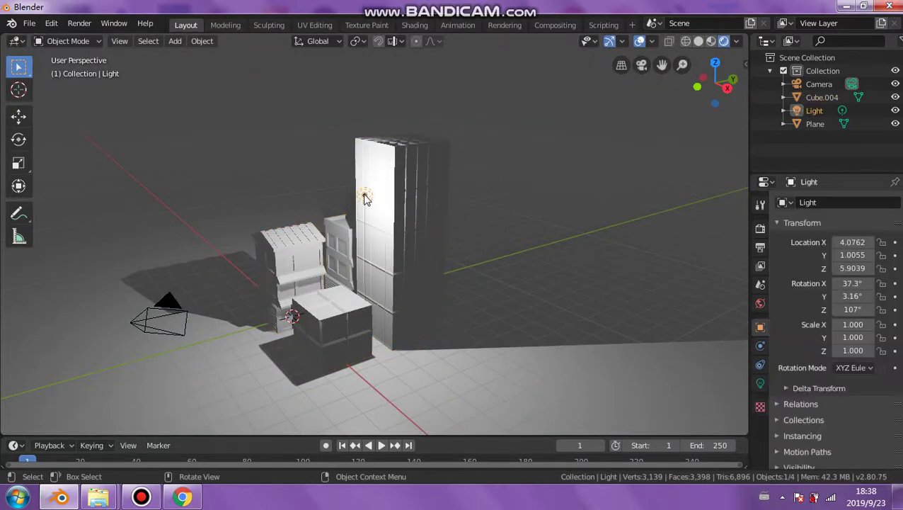
key(ctrl+z)
Step: Raise the light 3.99 m along the Z axis with the Move tool and check the lighting on the buildings
click(18, 115)
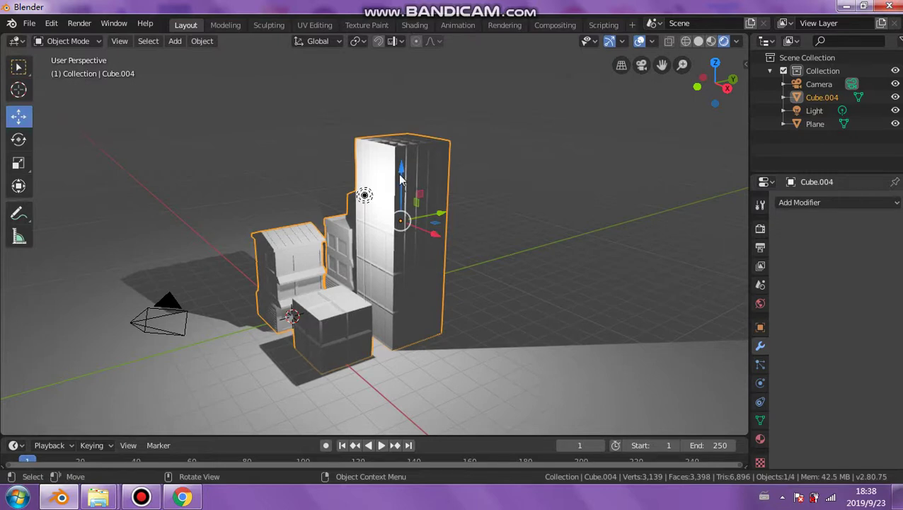
drag(402, 175, 338, 359)
key(ctrl+z)
click(365, 195)
middle_drag(326, 189, 333, 281)
scroll(378, 276, up, 3)
scroll(389, 286, up, 5)
scroll(339, 273, down, 7)
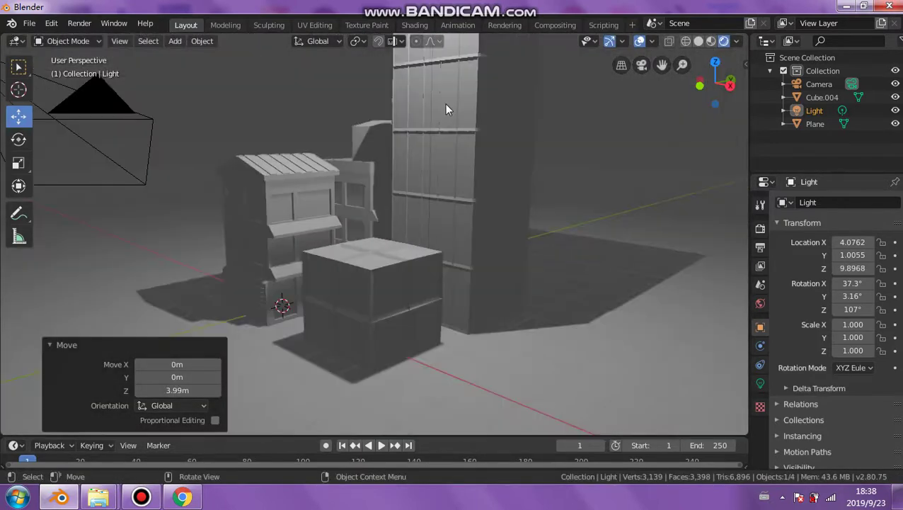
Step: Return the viewport to solid shading and select the joined buildings
click(699, 42)
middle_drag(506, 164, 177, 261)
click(61, 279)
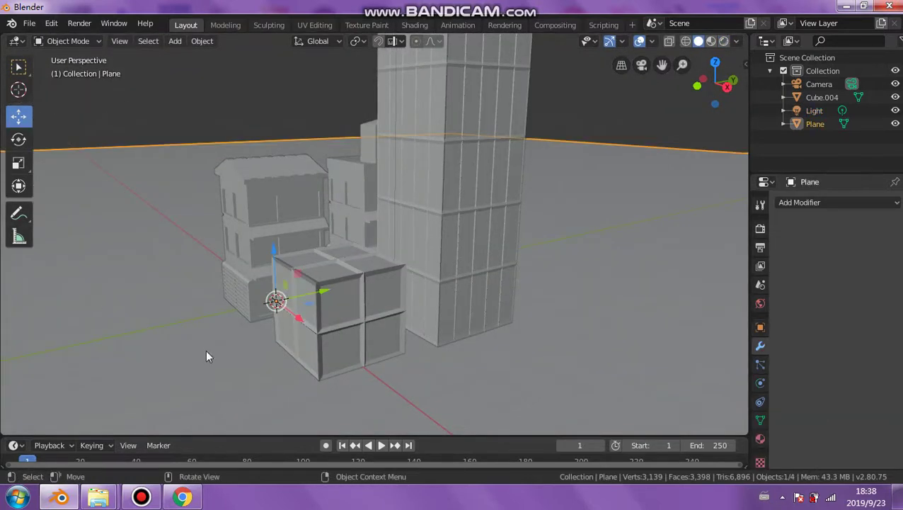
click(245, 306)
click(178, 92)
middle_drag(178, 92, 258, 199)
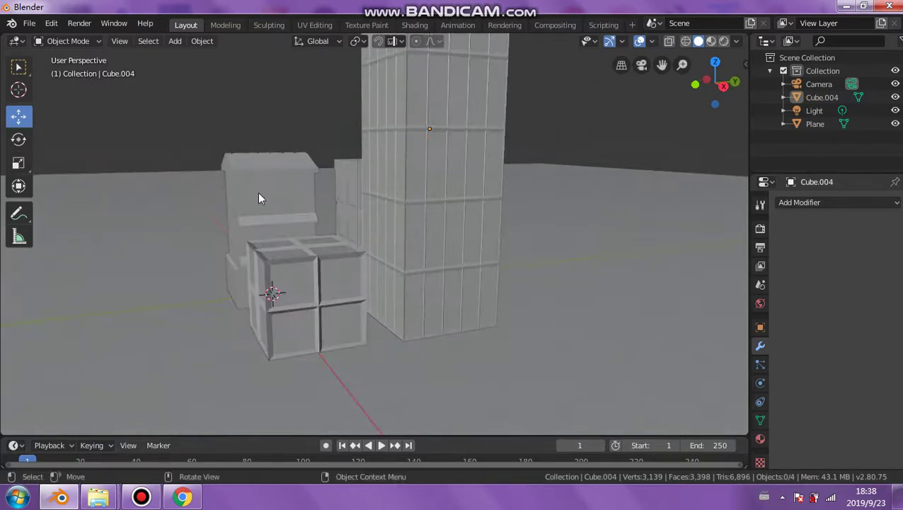
click(259, 194)
scroll(283, 205, down, 6)
middle_drag(308, 216, 654, 306)
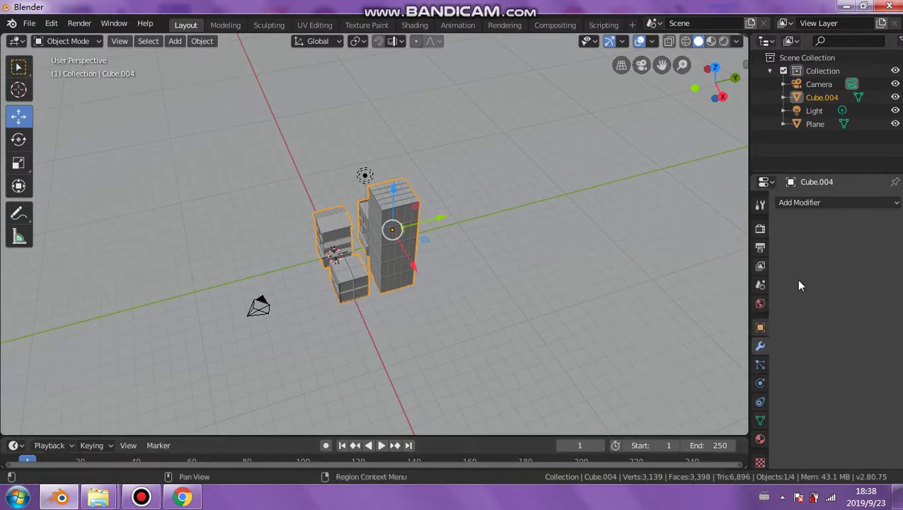
Step: Add an Array modifier with a count of 2 to the buildings and set its relative X offset to 1.300
click(827, 200)
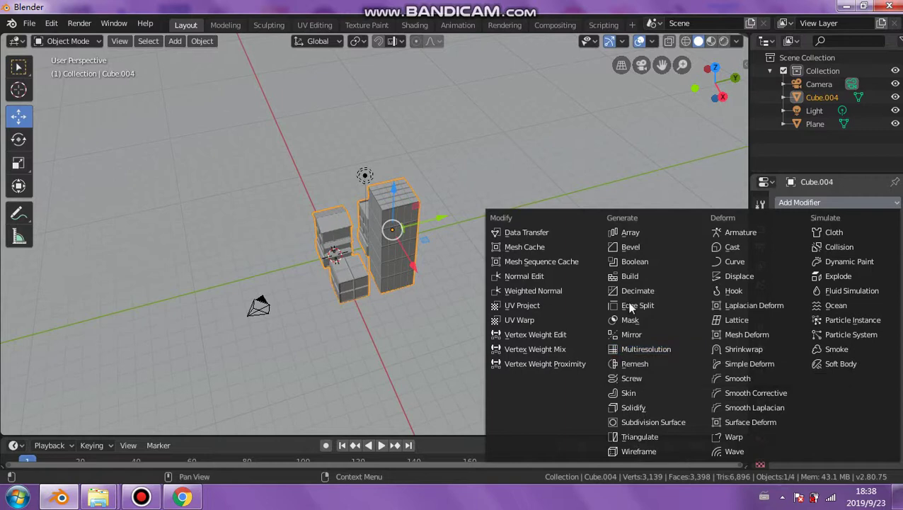
click(645, 231)
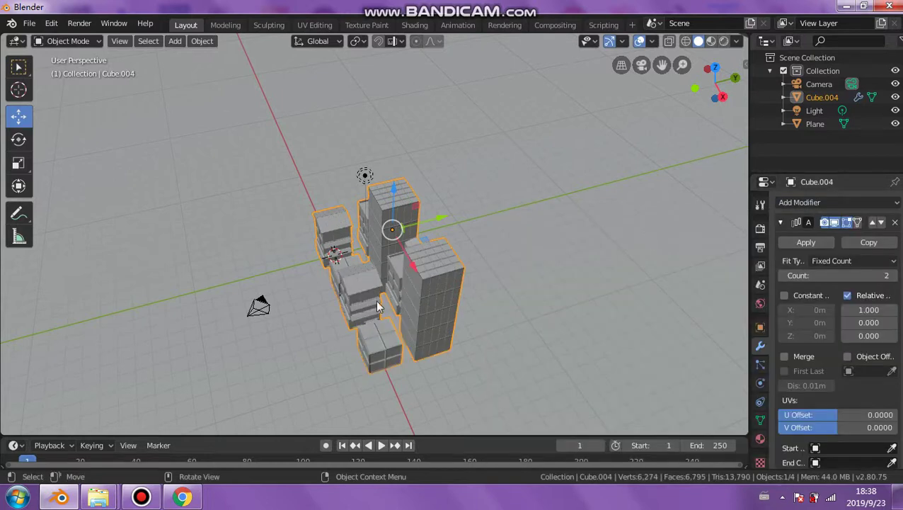
middle_drag(379, 306, 458, 238)
scroll(441, 260, up, 5)
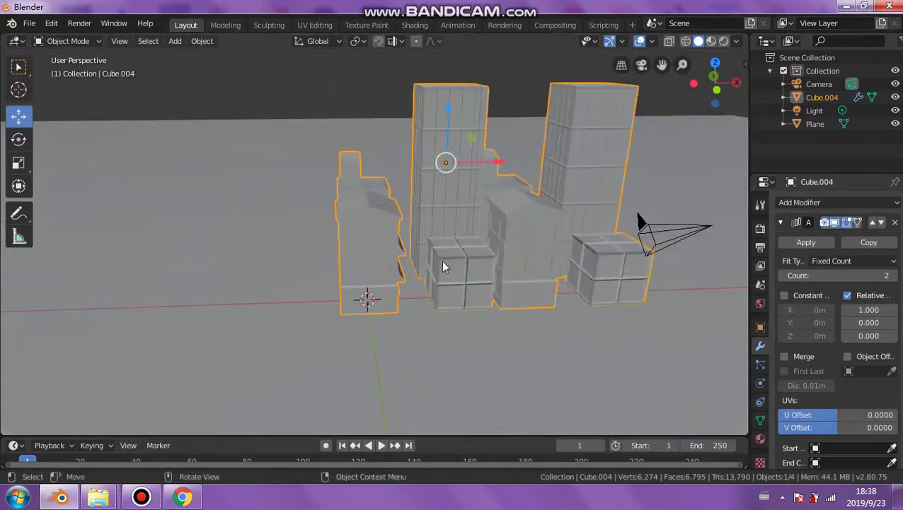
middle_drag(524, 262, 454, 271)
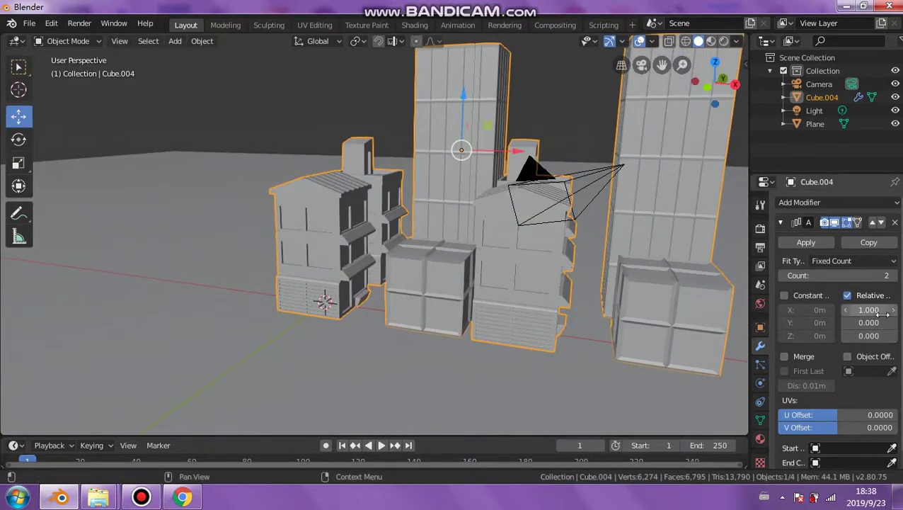
drag(894, 311, 896, 315)
click(846, 312)
scroll(543, 323, down, 1)
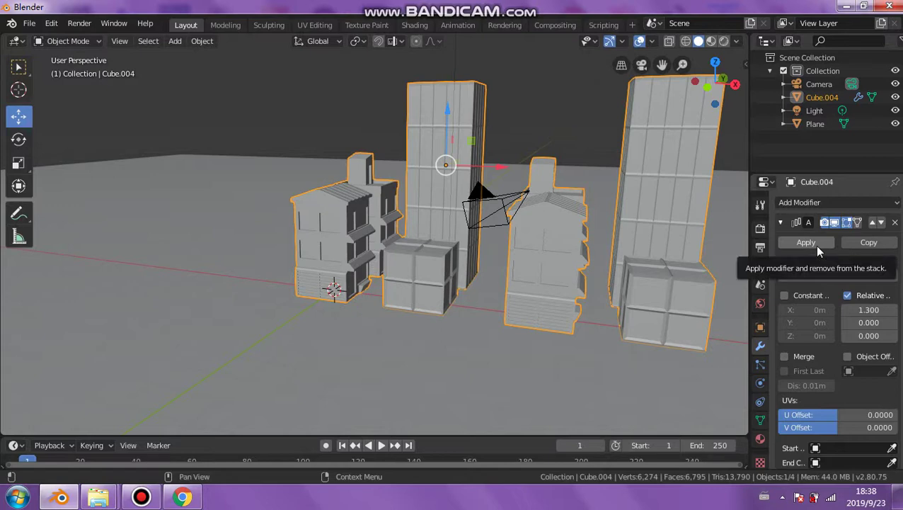
Step: Duplicate the Array modifier and set the first array's relative offset to 0 in X and 1 in Y
click(855, 242)
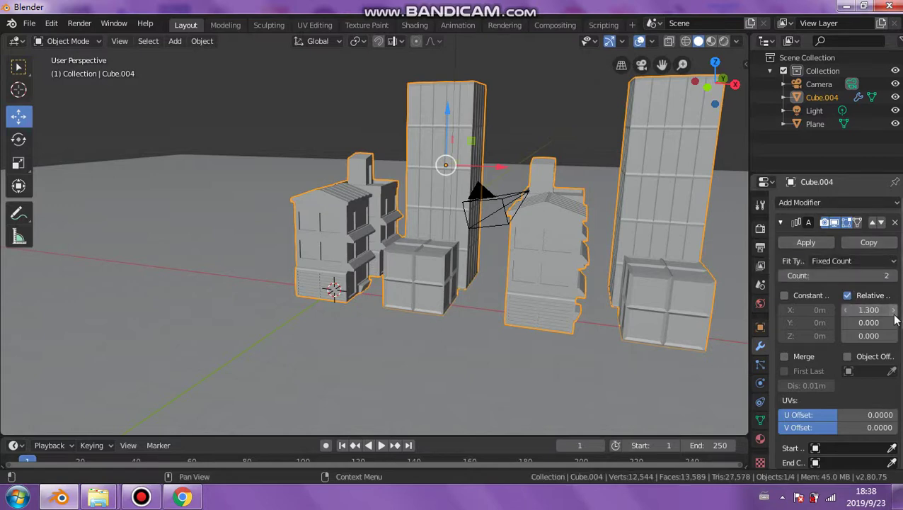
click(859, 312)
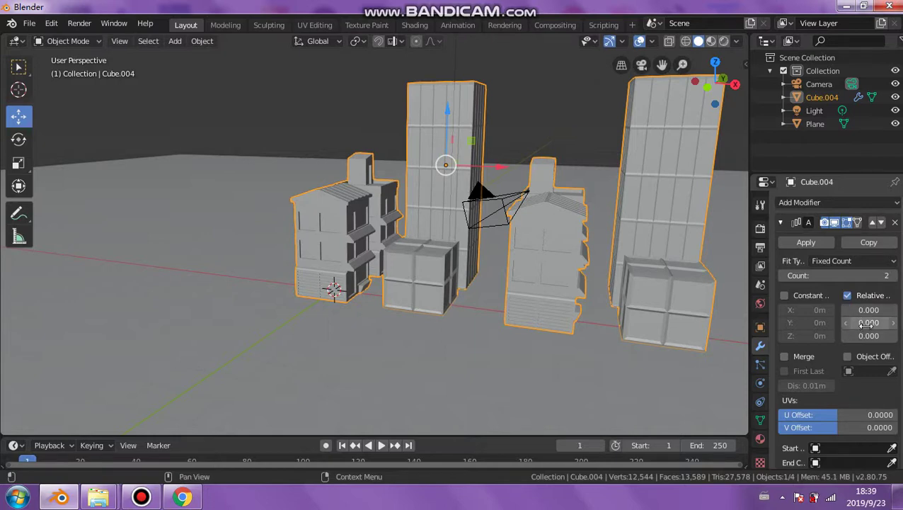
click(865, 322)
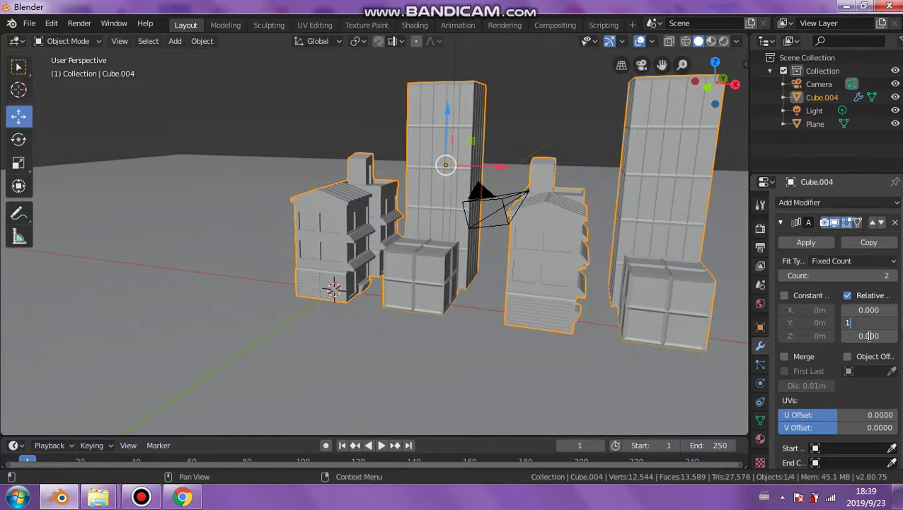
key(Return)
middle_drag(538, 294, 426, 308)
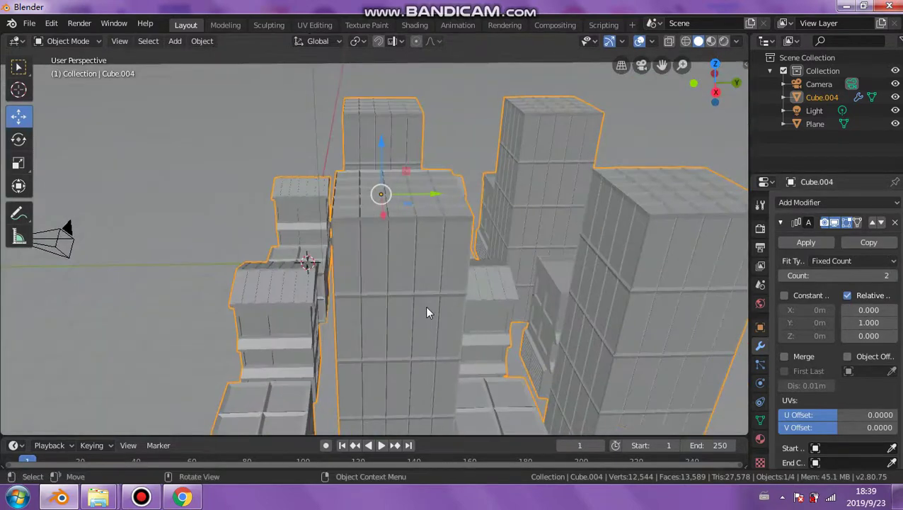
scroll(426, 308, down, 4)
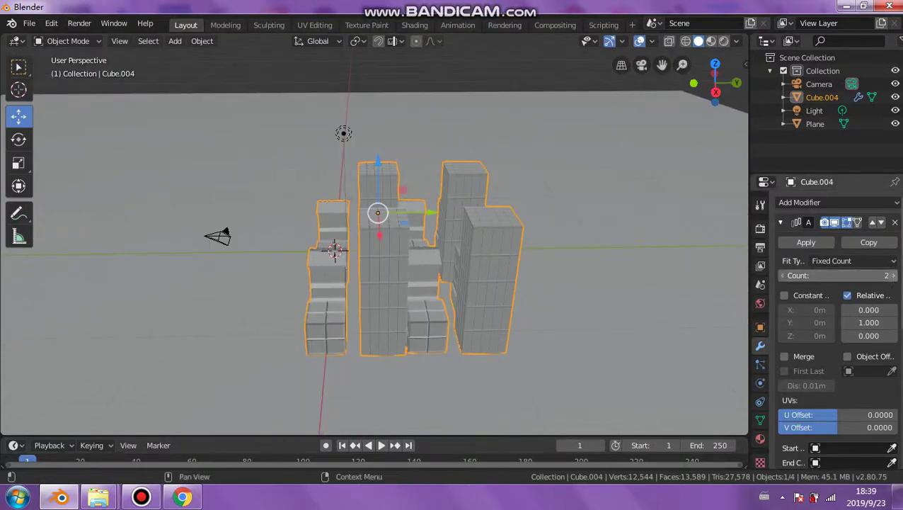
Step: Set the first array's count to 9 and apply both Array modifiers to the buildings
click(892, 277)
click(892, 277)
click(893, 277)
click(892, 278)
click(893, 277)
click(893, 277)
click(892, 277)
scroll(606, 296, down, 4)
mouse_move(606, 296)
middle_down()
mouse_move(580, 300)
mouse_move(599, 285)
mouse_move(594, 294)
middle_up()
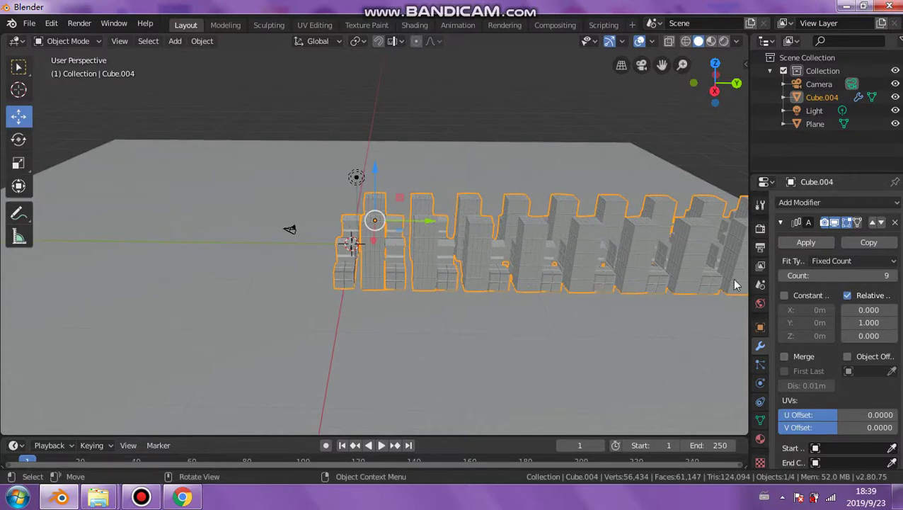
click(805, 245)
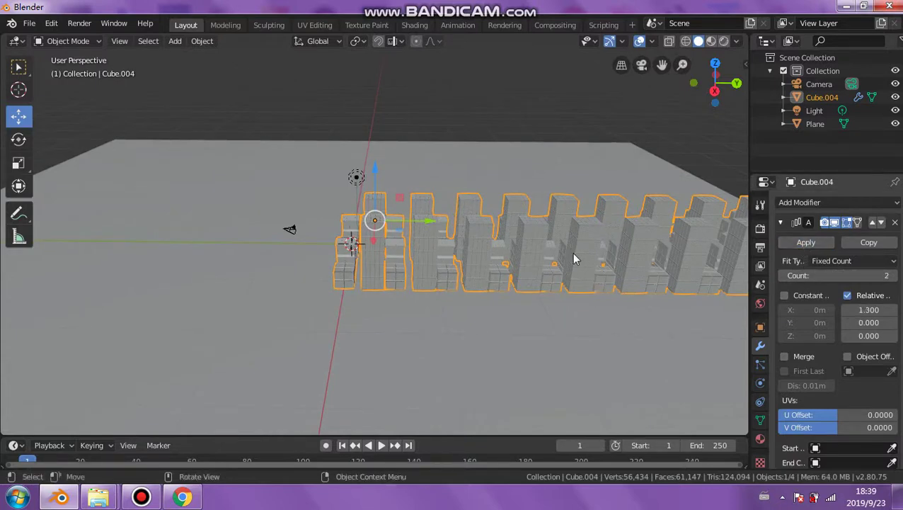
click(794, 242)
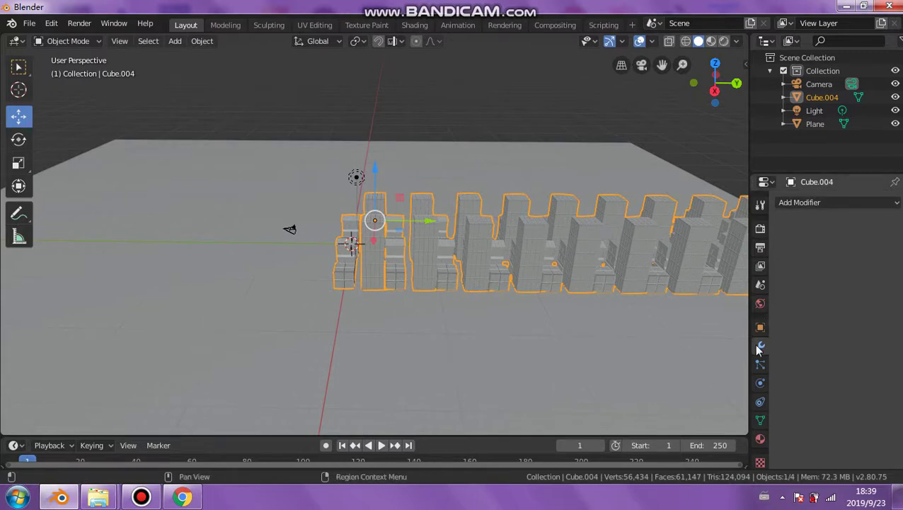
Step: Add a new Array modifier to the buildings, keeping a relative X offset of 1.000
click(825, 201)
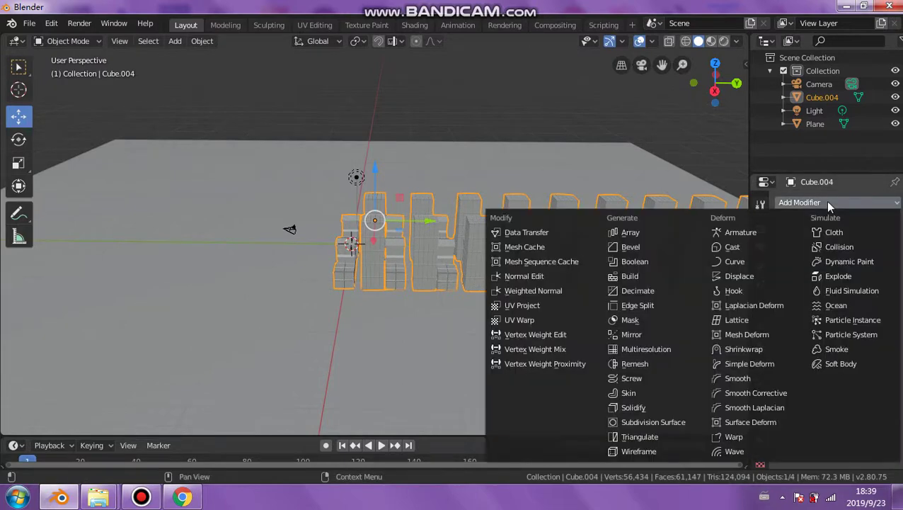
click(631, 232)
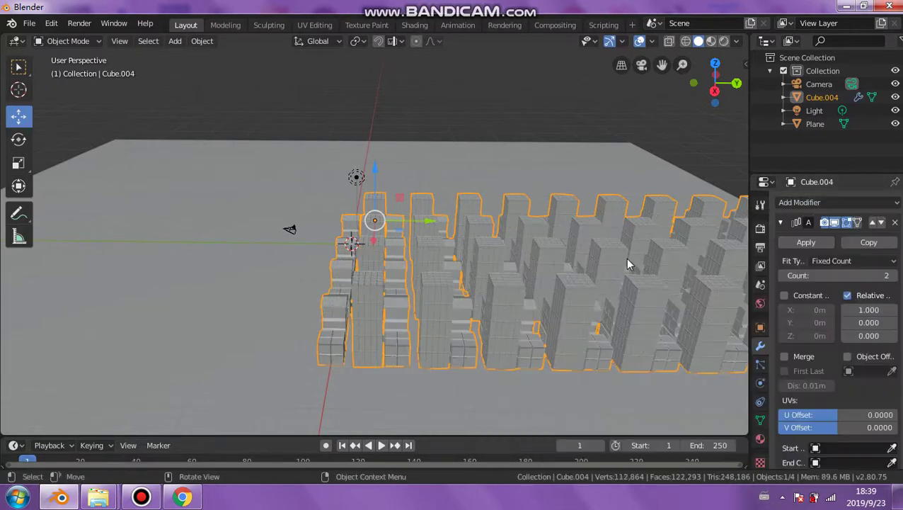
click(876, 309)
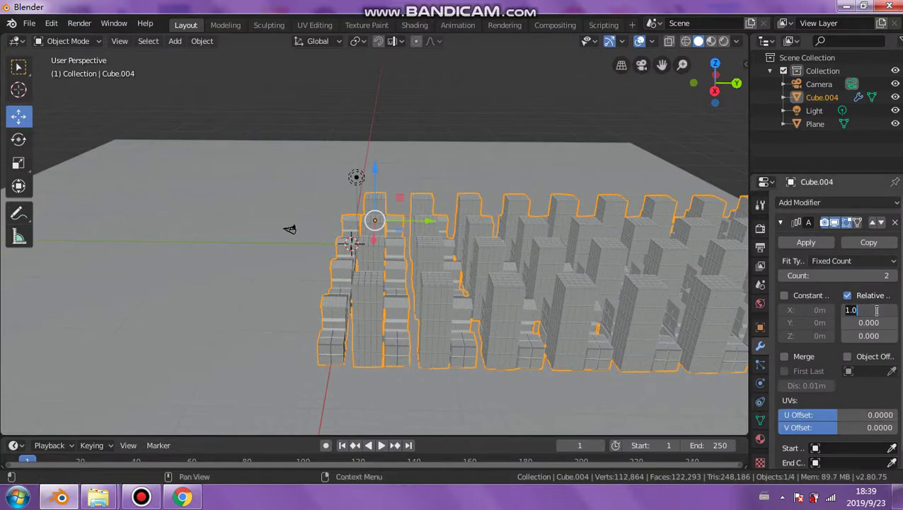
key(Return)
scroll(492, 254, down, 2)
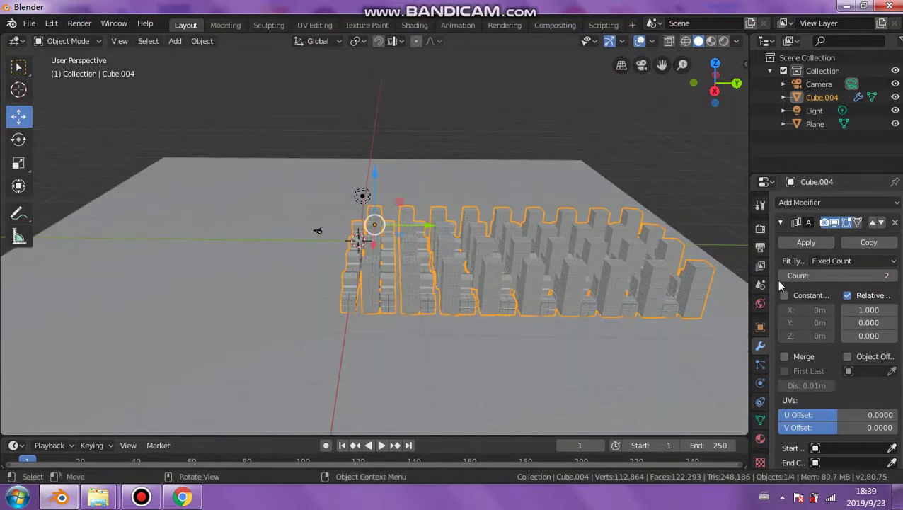
Step: Try a relative X offset of 0 on the new array and return it to 1.000
click(872, 310)
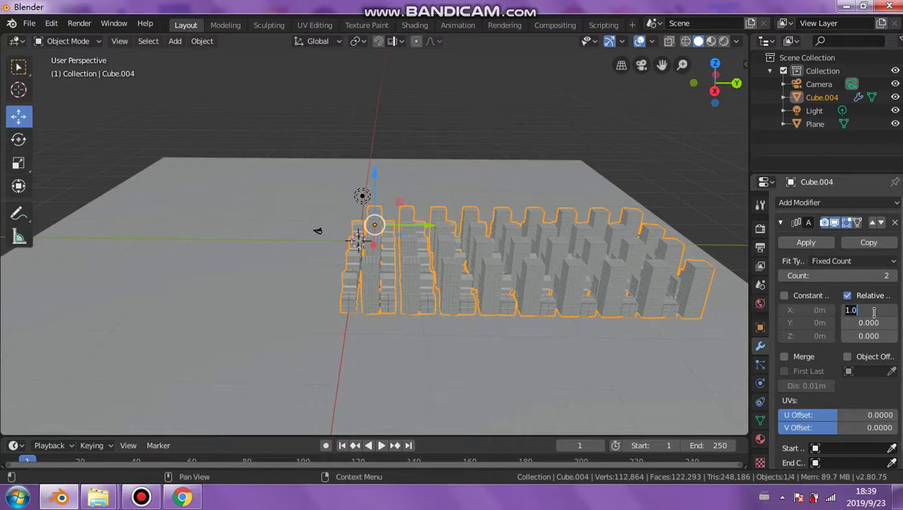
text(0)
key(Return)
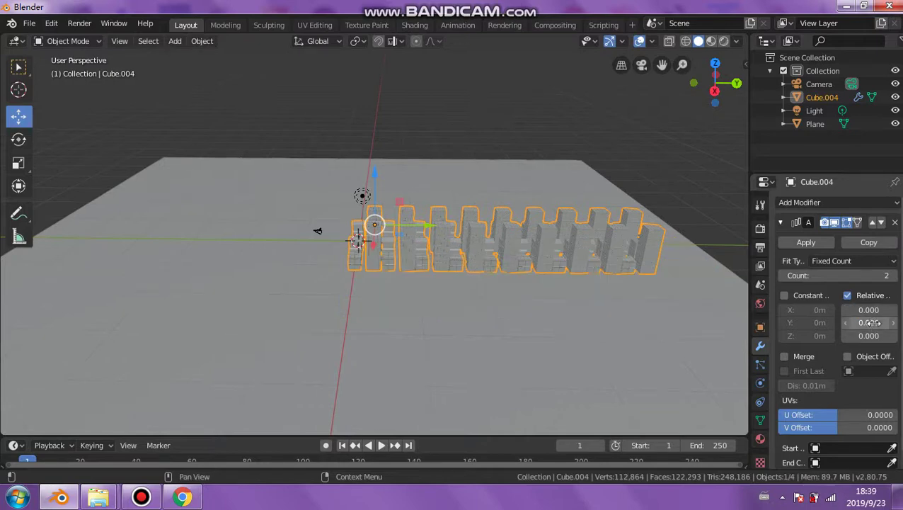
click(873, 312)
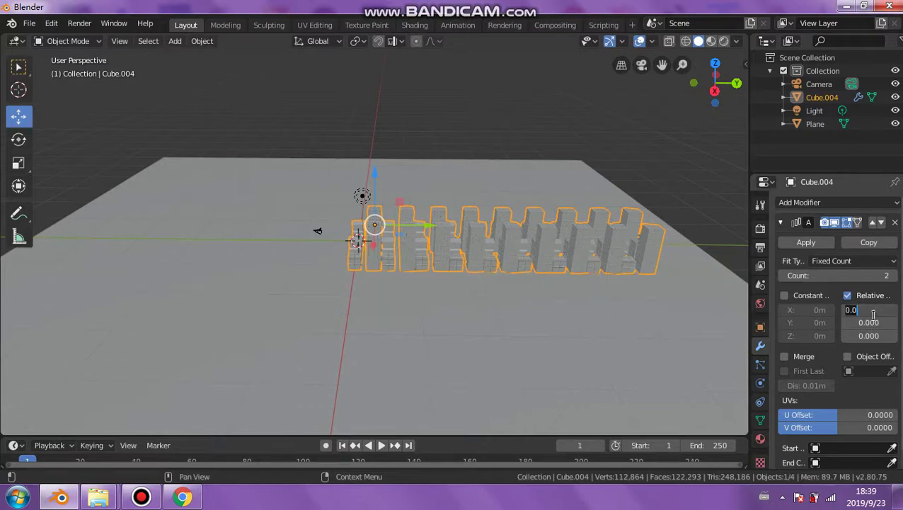
key(Return)
Step: Raise the new array's count to 4 and apply the modifier to the buildings
click(894, 276)
click(893, 276)
scroll(661, 288, down, 1)
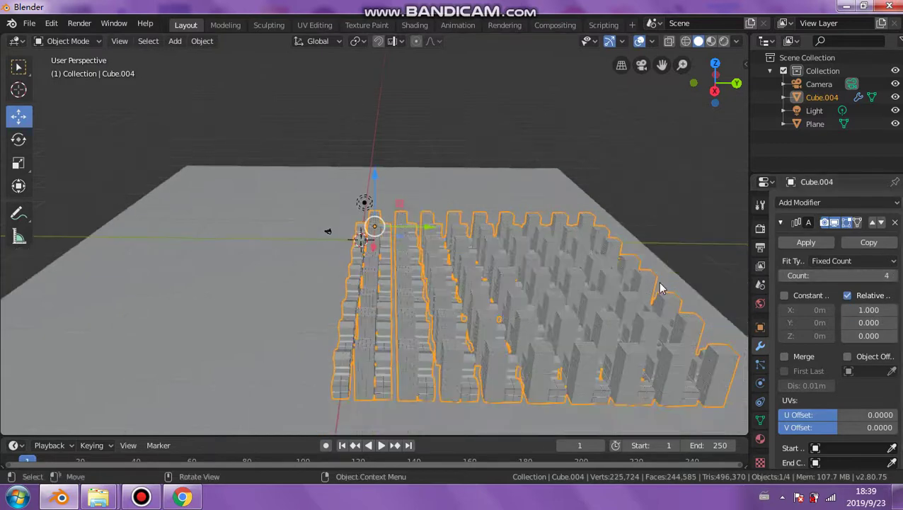
scroll(660, 288, down, 4)
middle_drag(558, 281, 551, 312)
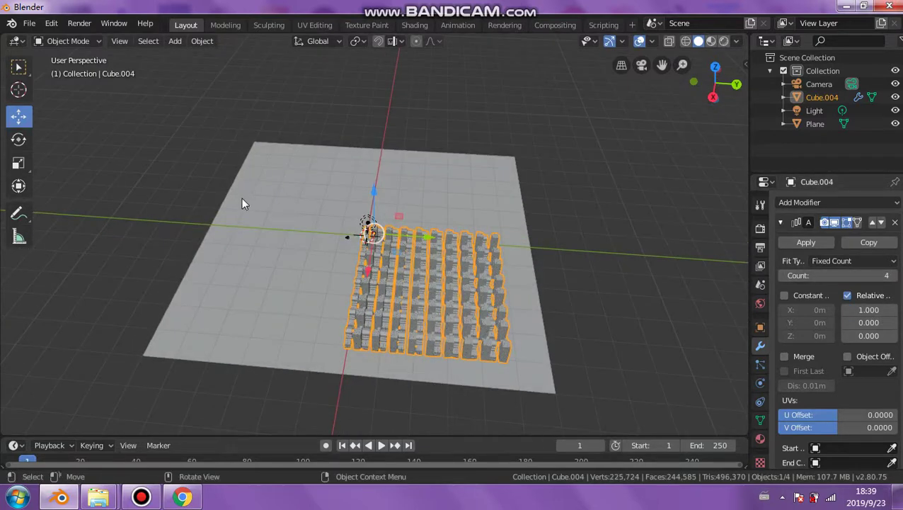
click(806, 242)
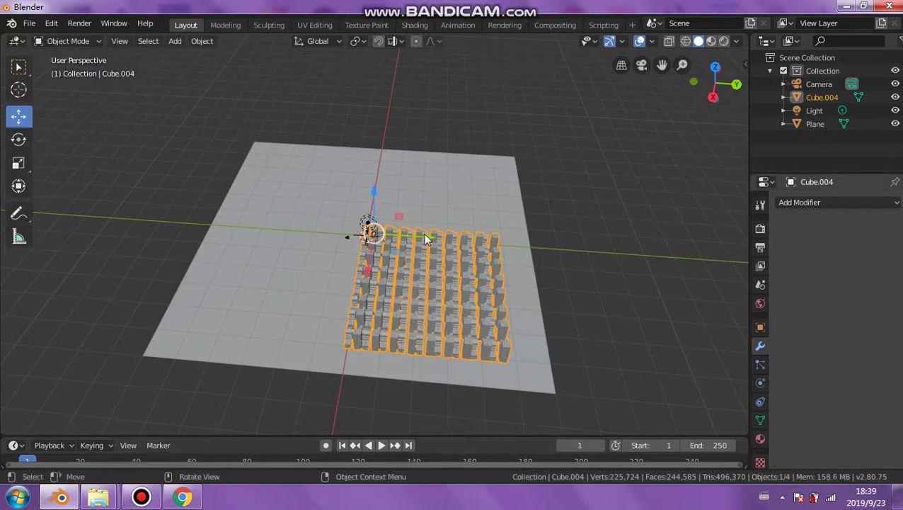
Step: Try moving the building grid along Y and by -26.4 m along X to centre it on the plane, and undo the moves
drag(425, 238, 352, 229)
drag(295, 263, 309, 219)
scroll(354, 207, up, 6)
middle_drag(355, 207, 388, 263)
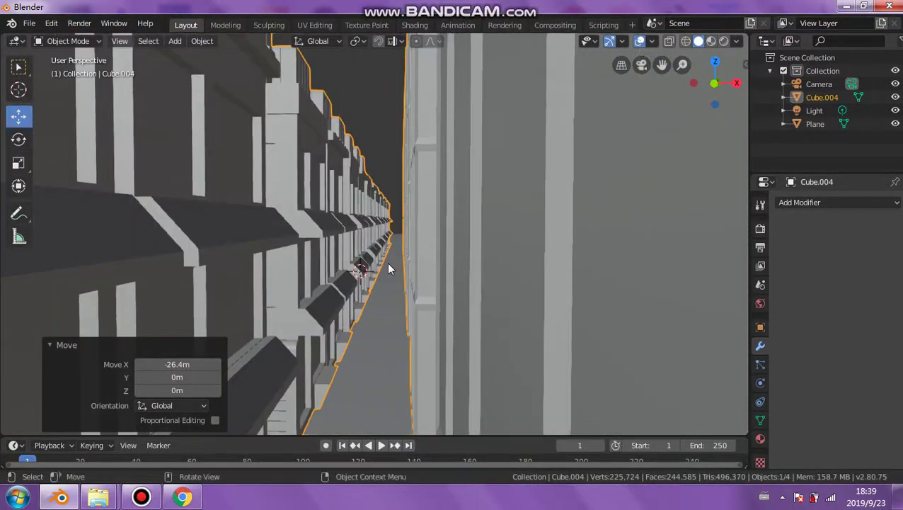
scroll(388, 263, down, 8)
key(ctrl+z)
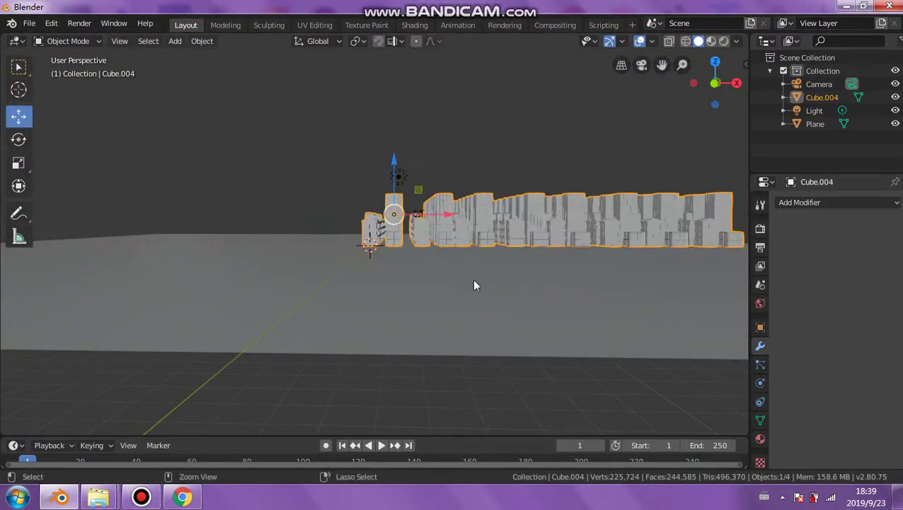
middle_drag(474, 285, 330, 228)
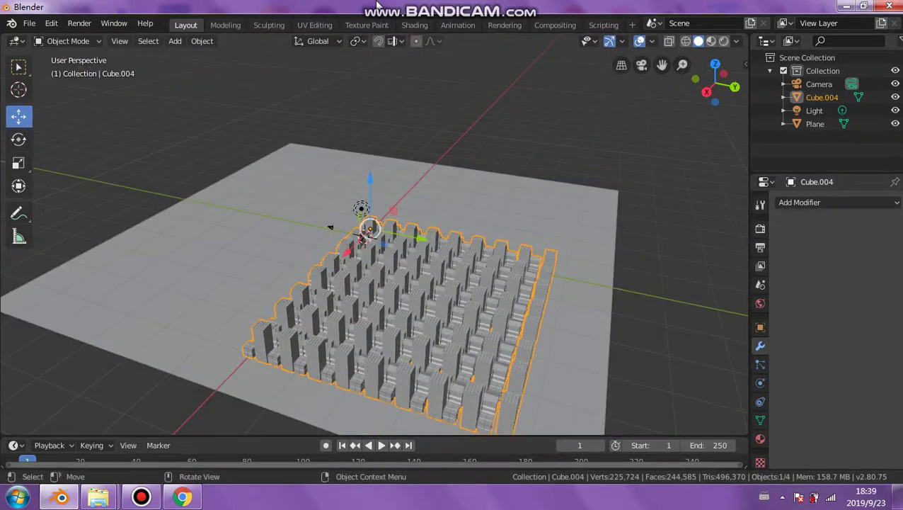